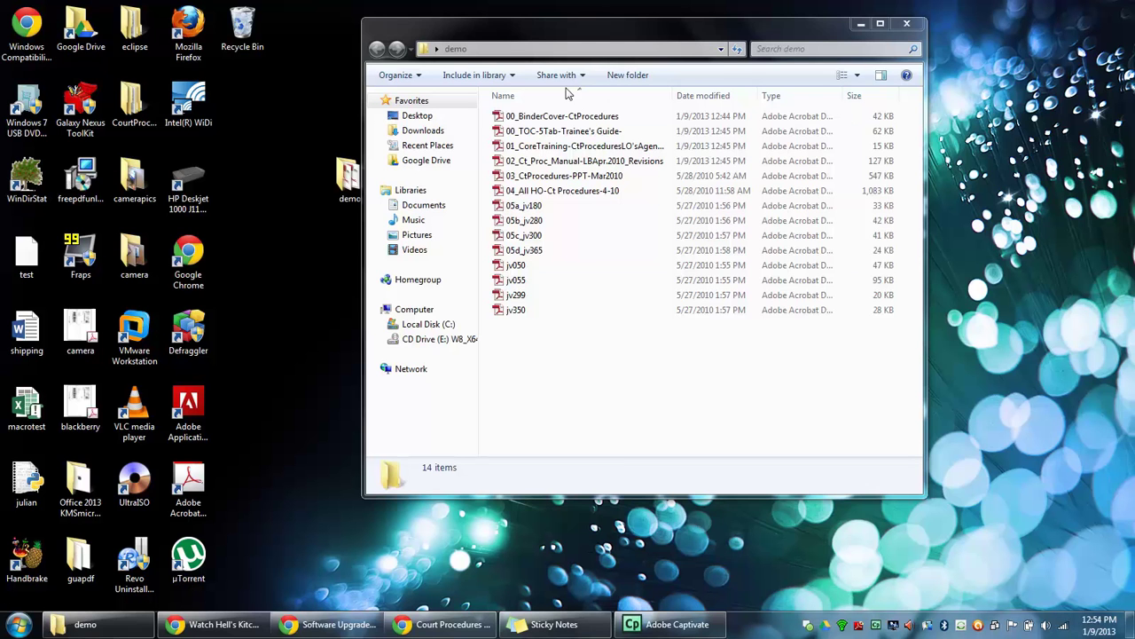
# - Look over the 14 court-procedure PDFs in the demo folder, closing and reopening it
pyautogui.moveTo(557, 360)
pyautogui.mouseDown()
pyautogui.moveTo(525, 253)
pyautogui.moveTo(529, 112)
pyautogui.mouseUp()
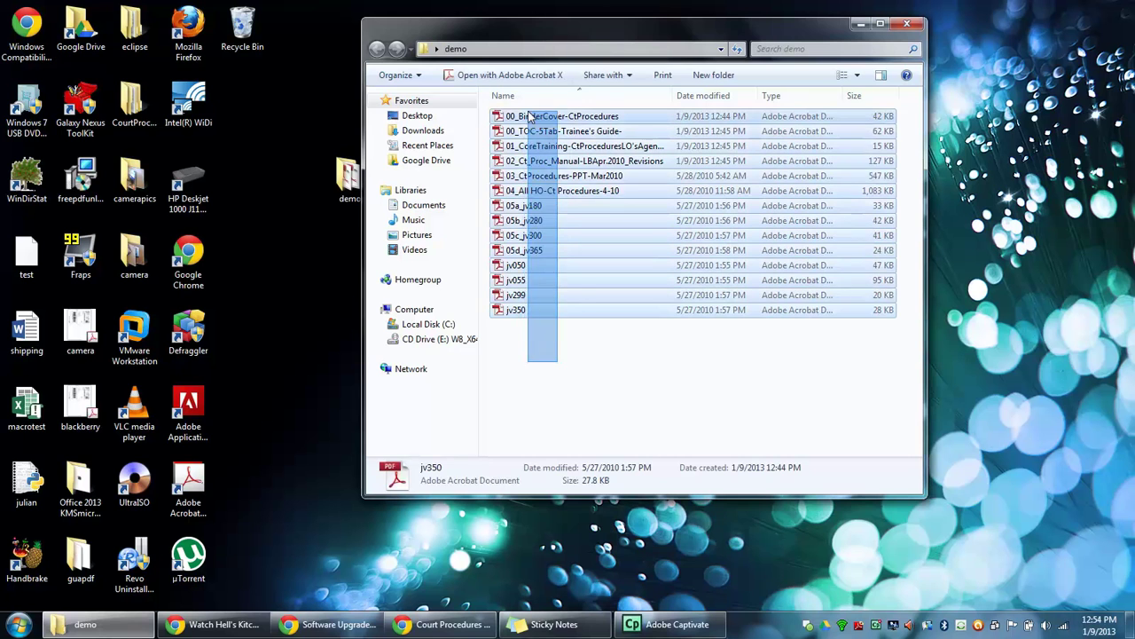
pyautogui.click(648, 427)
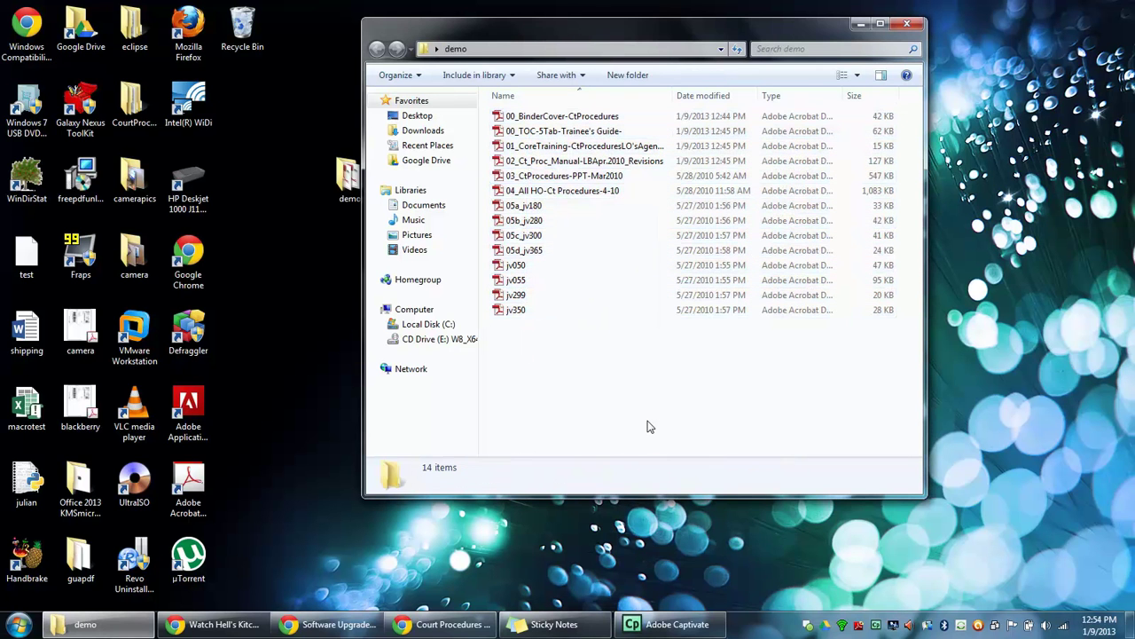
pyautogui.click(906, 24)
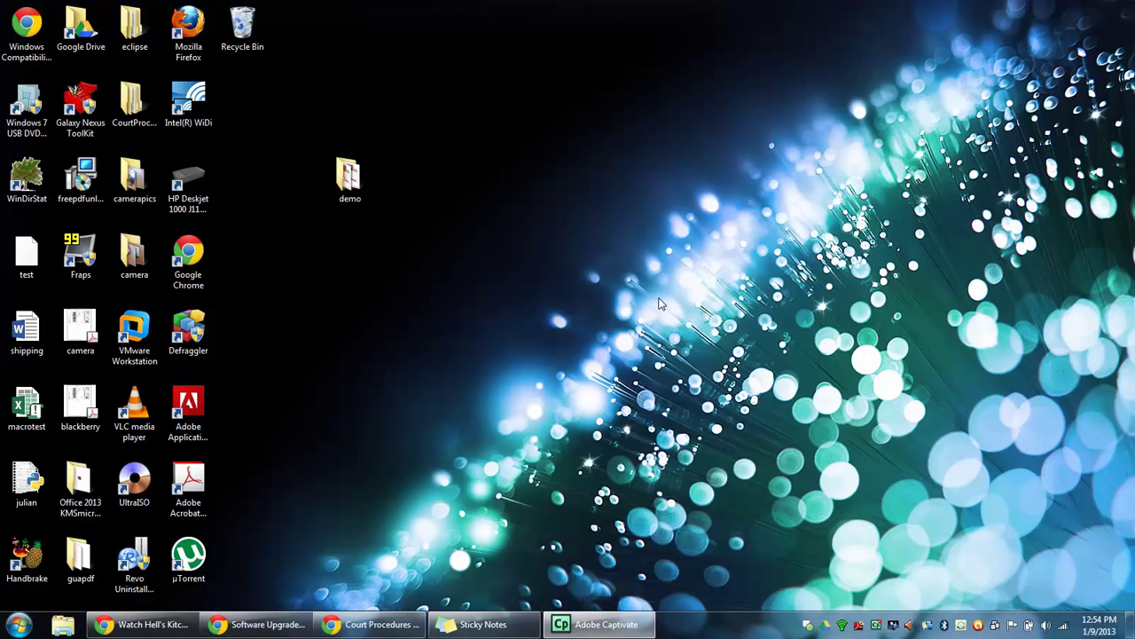
pyautogui.moveTo(350, 180)
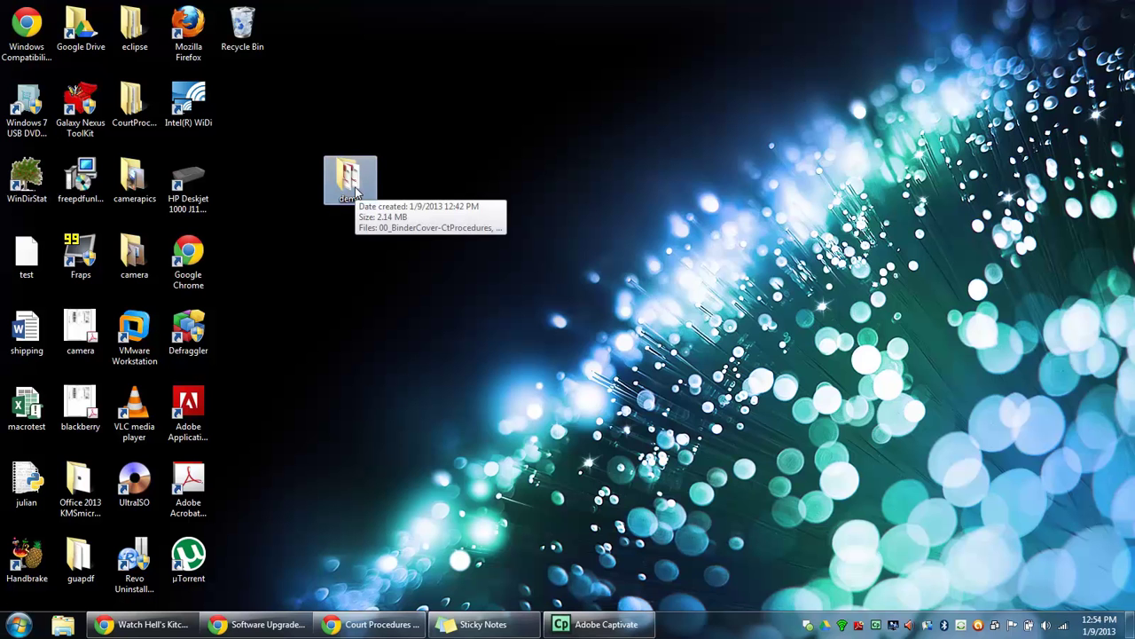
pyautogui.doubleClick(355, 191)
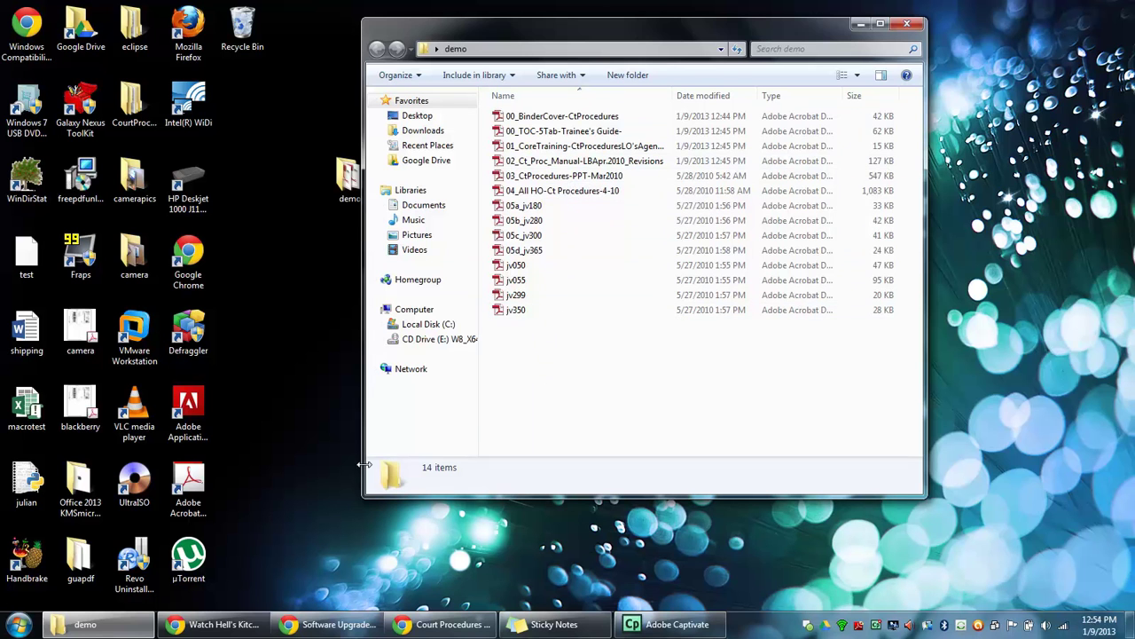
# - Search the Start menu for 'pdf' and launch PDF Split And Merge Basic
pyautogui.click(20, 625)
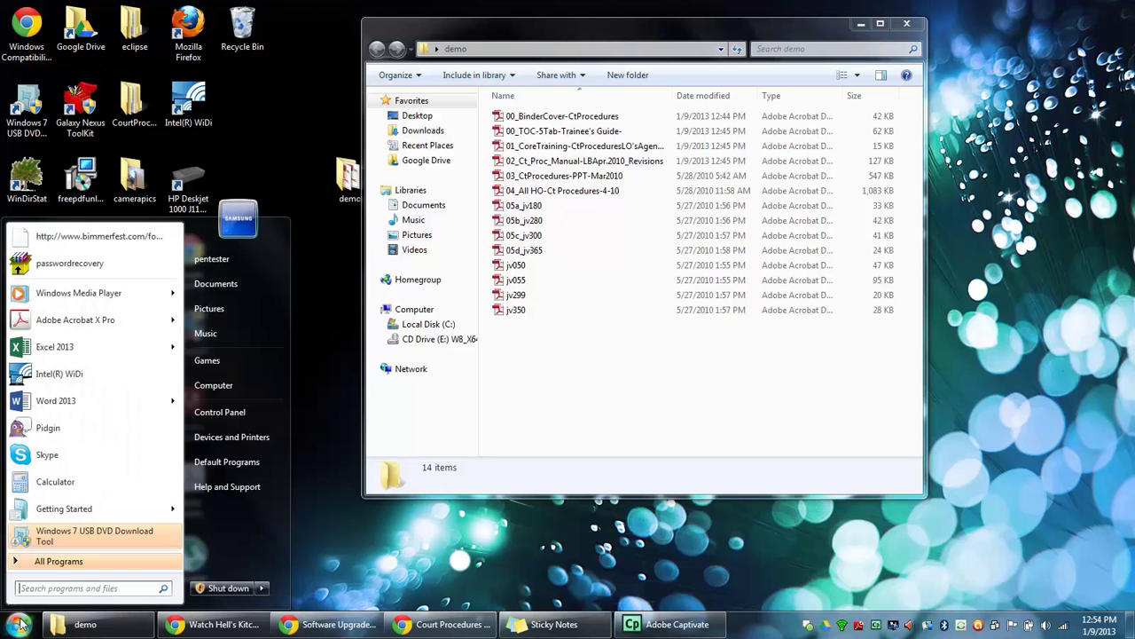
pyautogui.write('pdf')
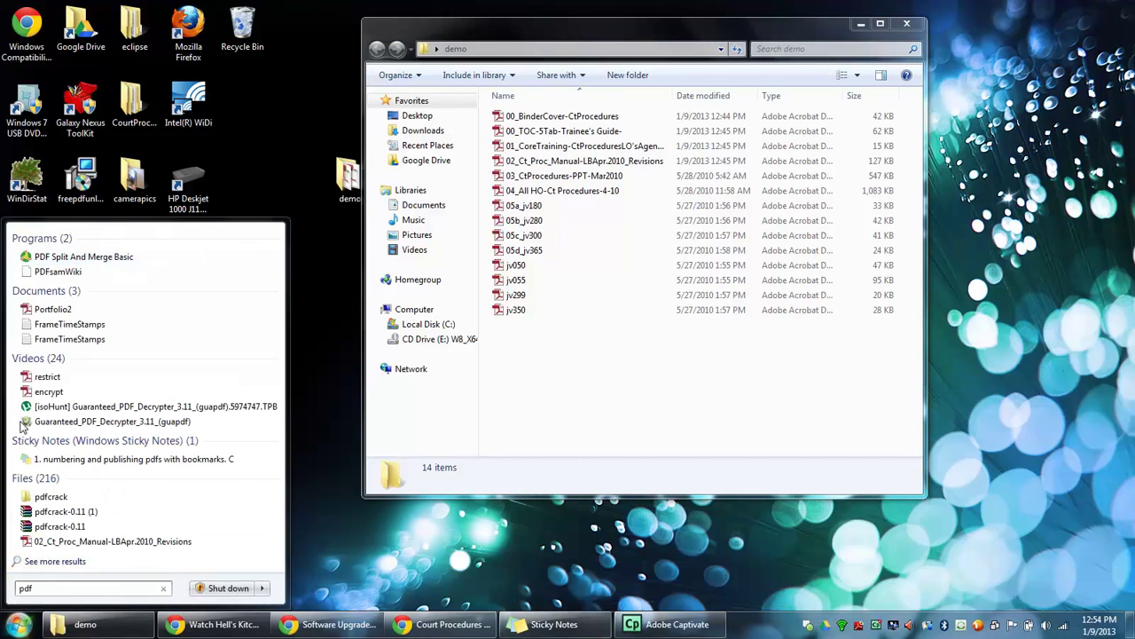
pyautogui.press('Escape')
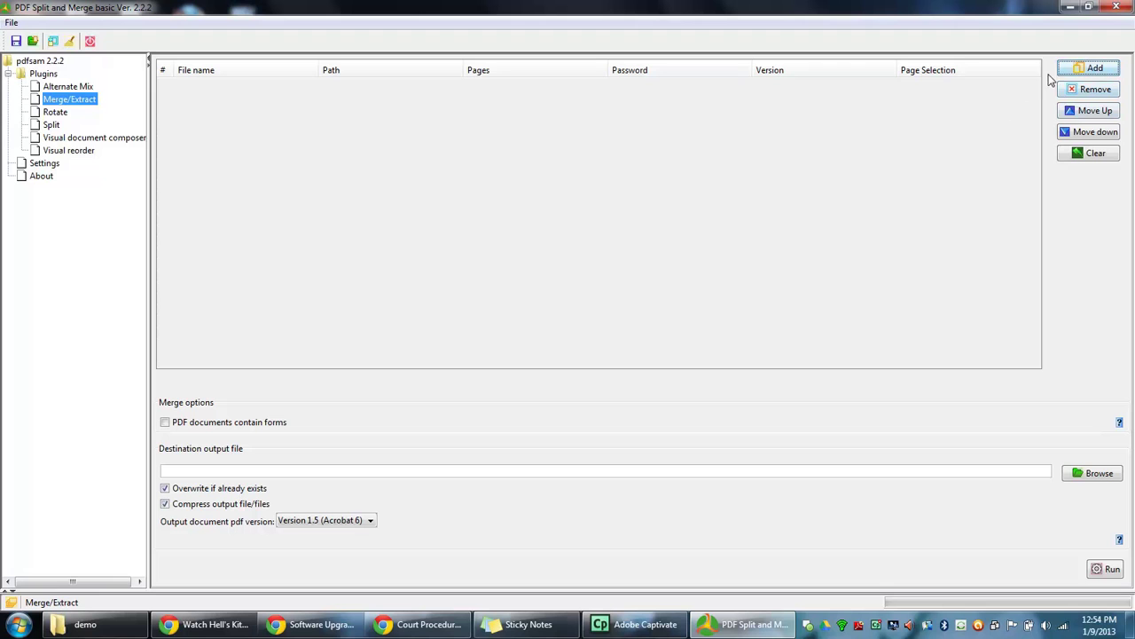
# - Add every PDF in Desktop > demo, first through jv350, to the Merge/Extract list
pyautogui.click(65, 102)
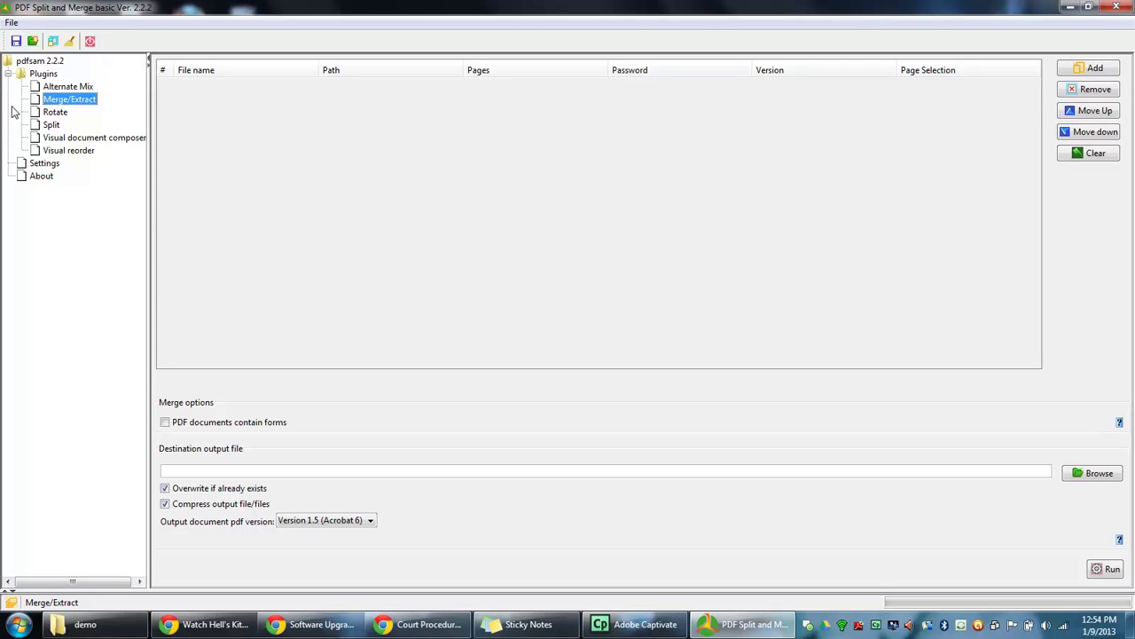
pyautogui.click(1096, 69)
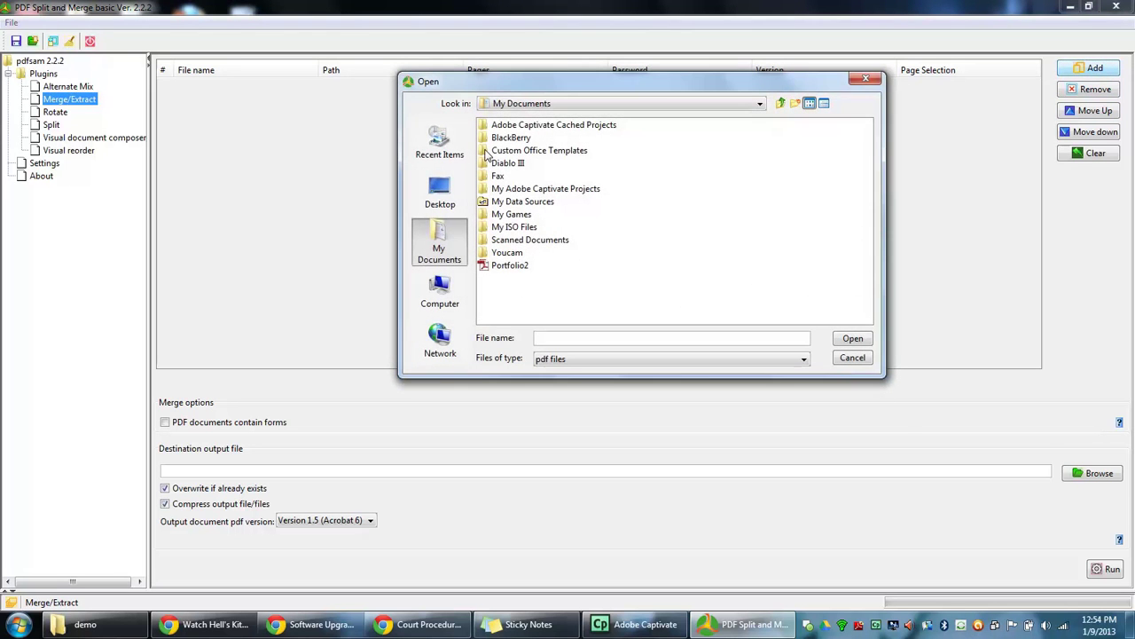
pyautogui.click(434, 193)
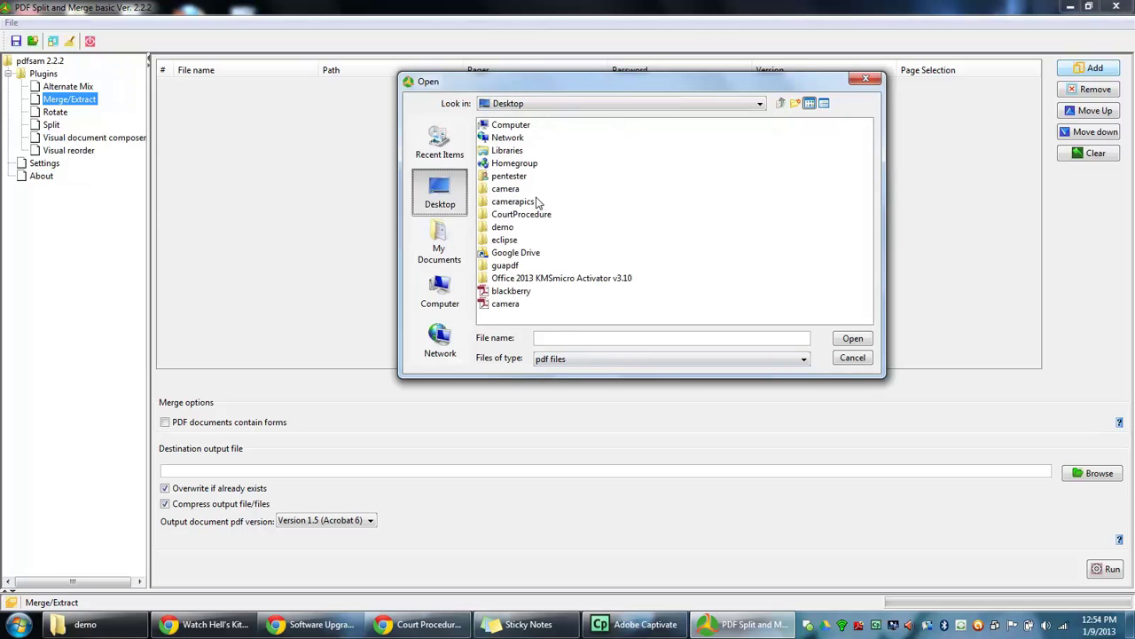
pyautogui.doubleClick(502, 227)
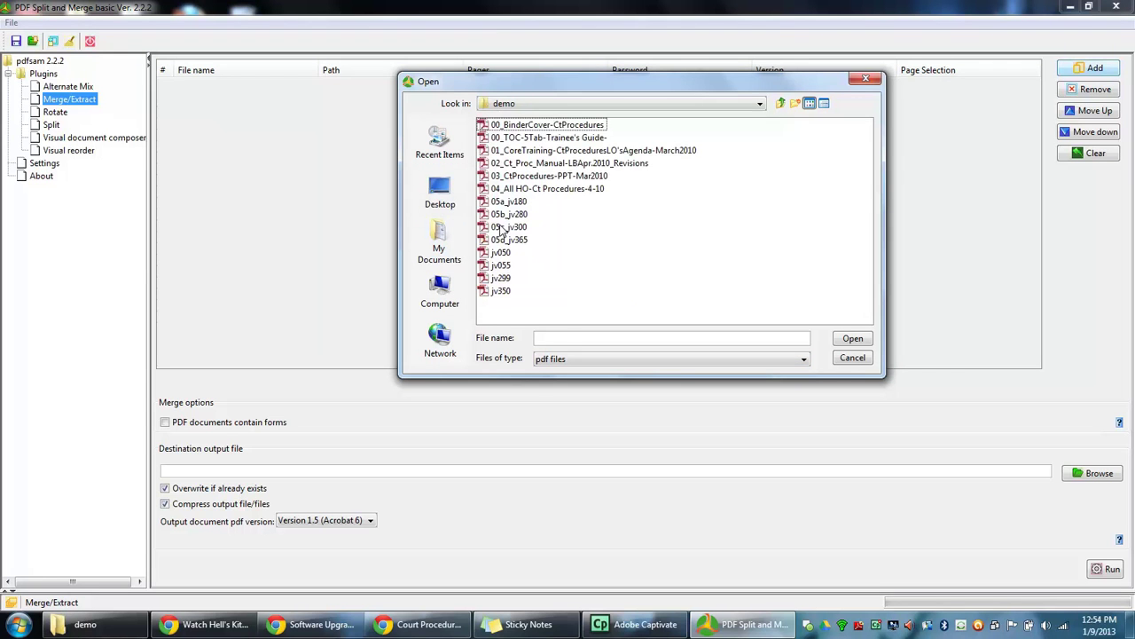
pyautogui.click(499, 292)
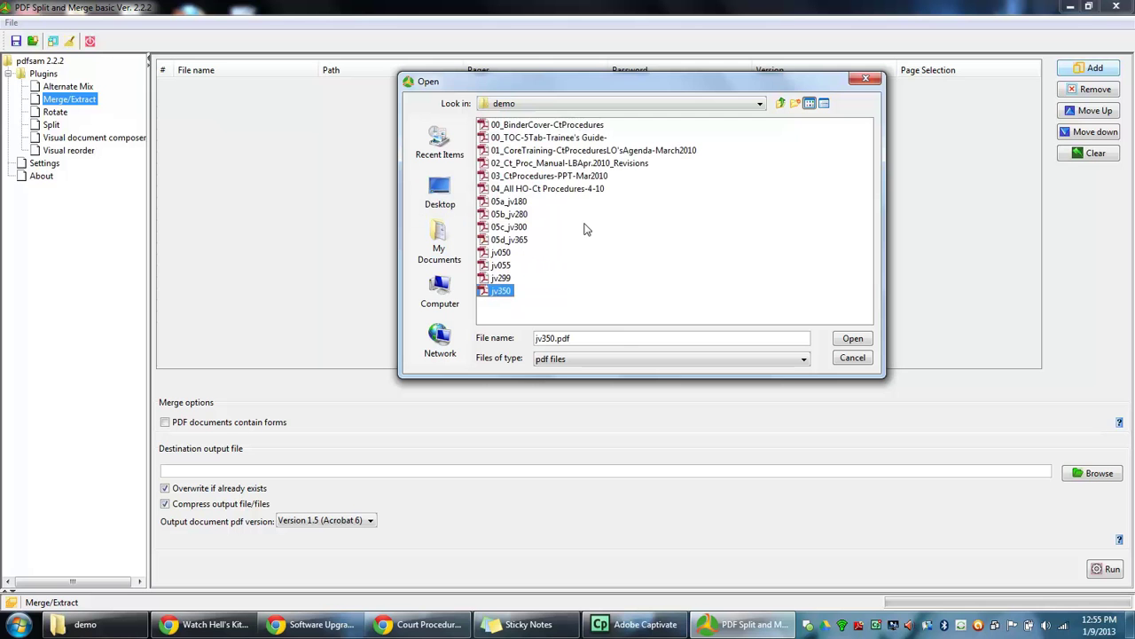
pyautogui.keyDown('shift'); pyautogui.click(572, 126); pyautogui.keyUp('shift')
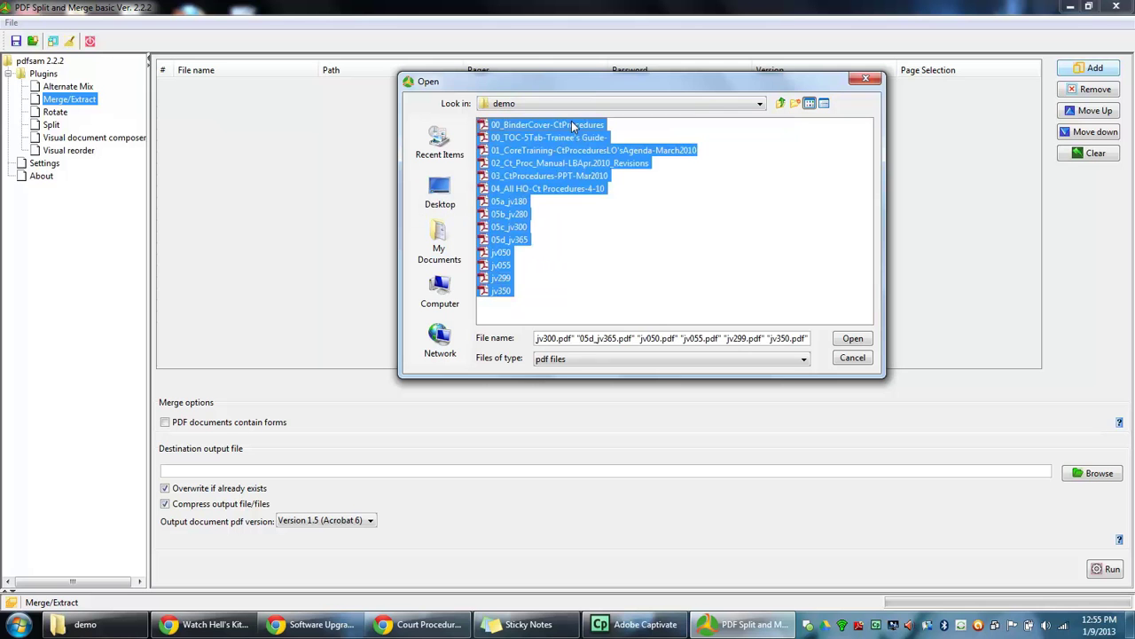
pyautogui.click(852, 342)
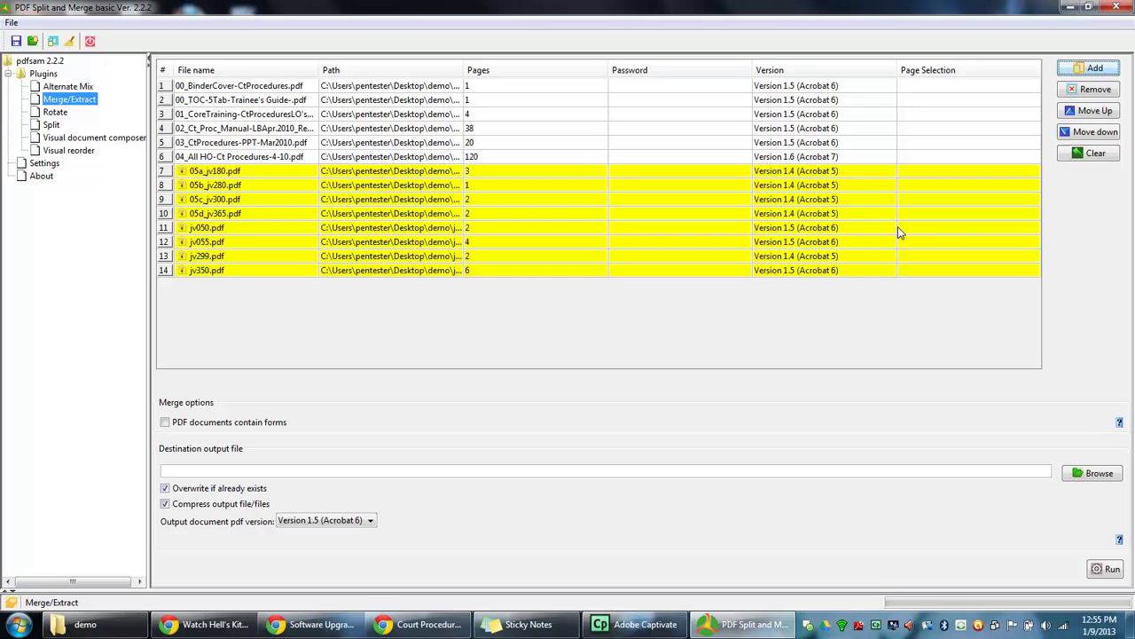
# - Minimize PDF Split and Merge so the demo folder is back in front
pyautogui.click(1068, 6)
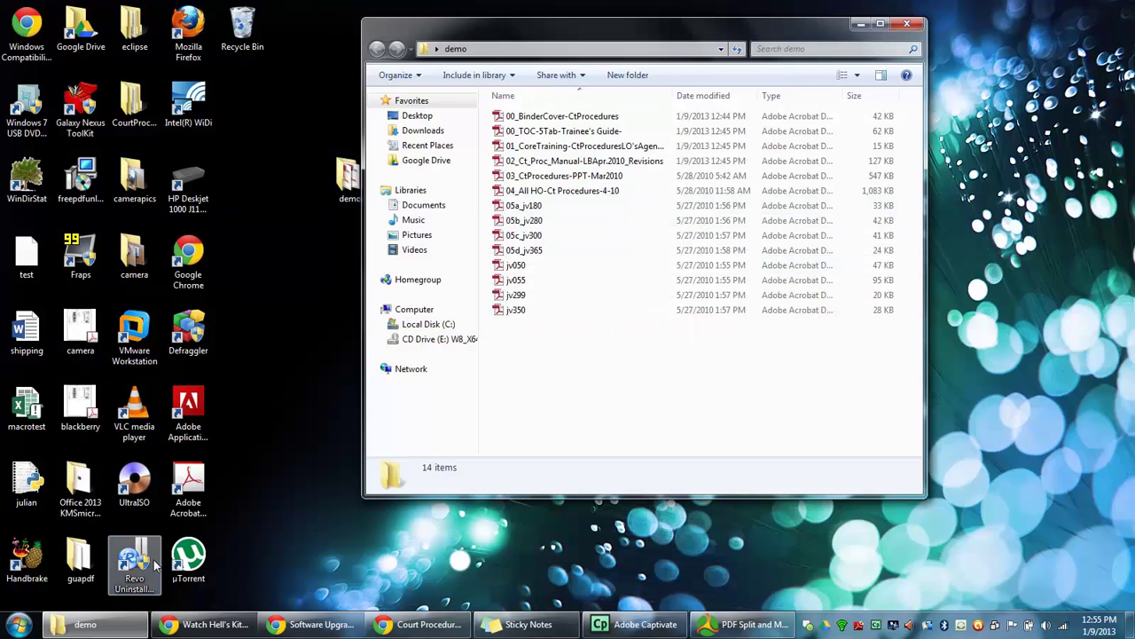
# - Run Guapdf.Quad past the security warning and move GuaPDF to the upper-left corner
pyautogui.doubleClick(100, 578)
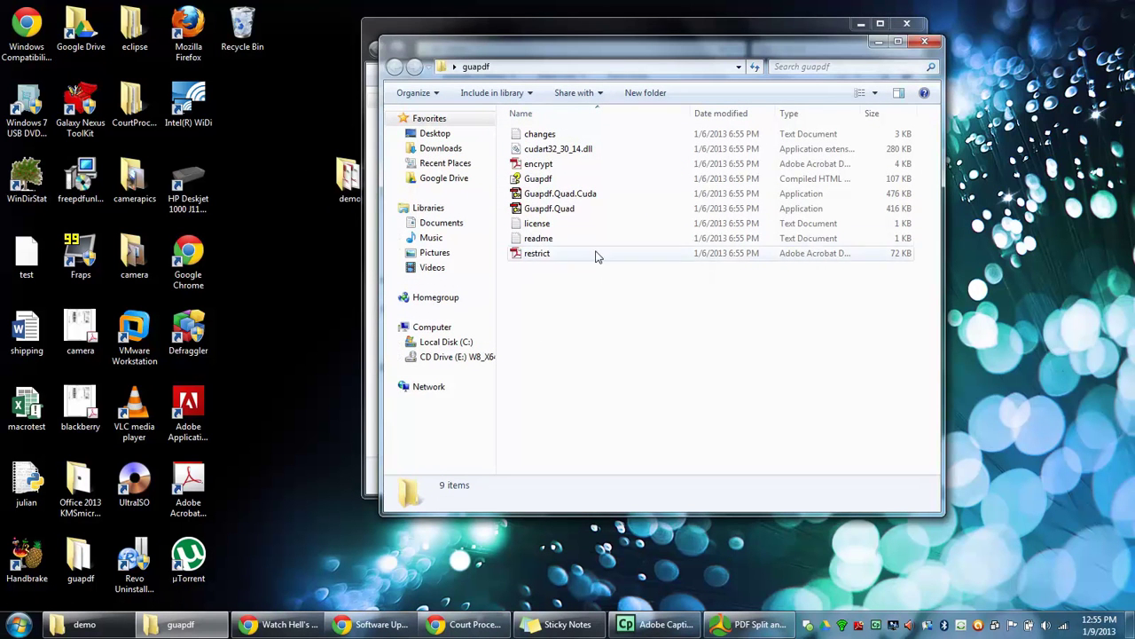
pyautogui.doubleClick(570, 209)
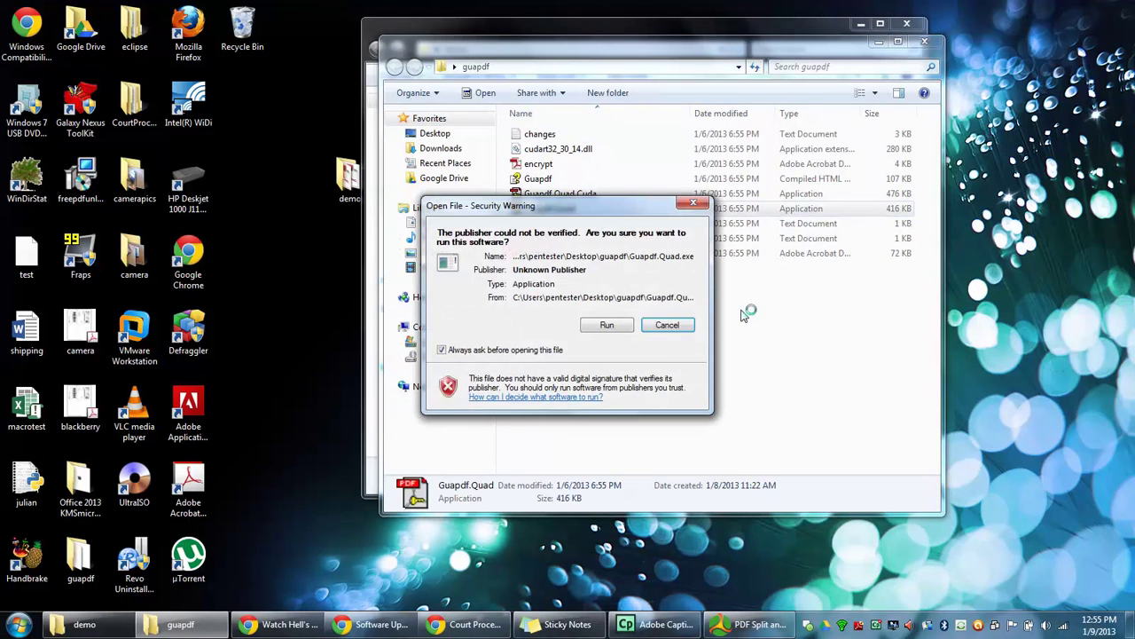
pyautogui.click(610, 322)
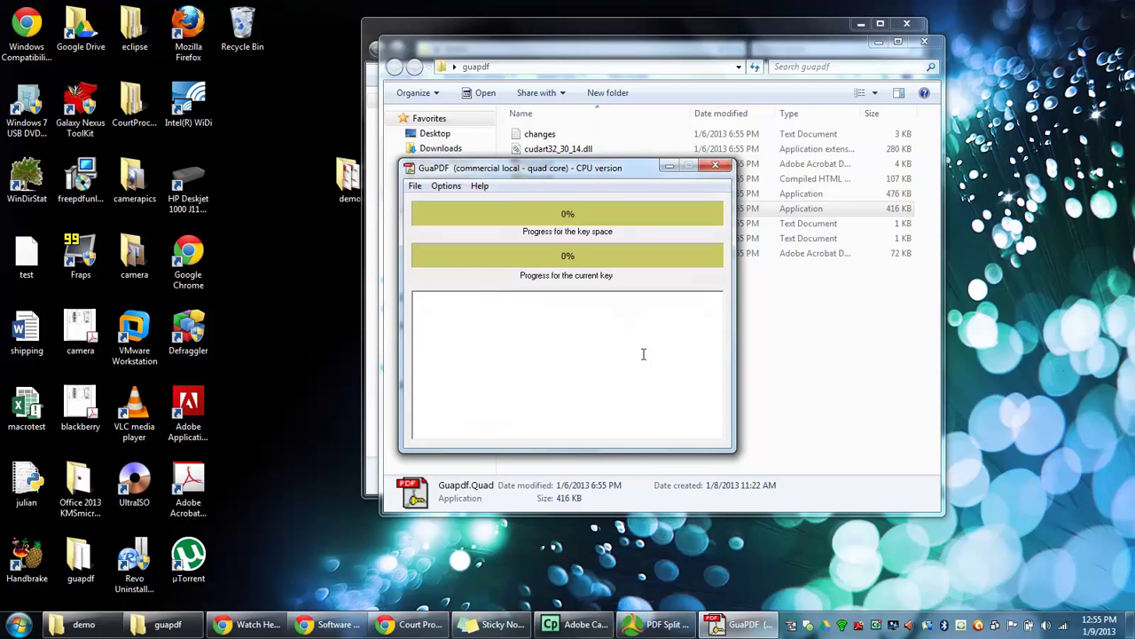
pyautogui.click(875, 43)
pyautogui.moveTo(569, 170); pyautogui.dragTo(179, 96)
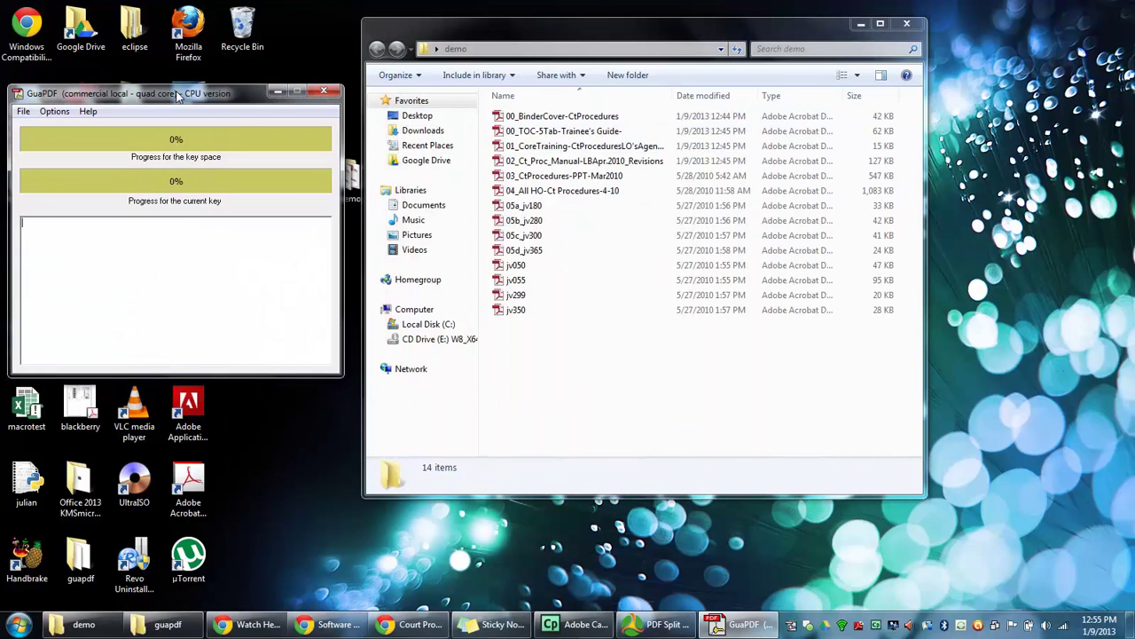
# - Open 05a_jv180.pdf from the demo folder so GuaPDF finds its 128-bit RC4 key
pyautogui.click(24, 112)
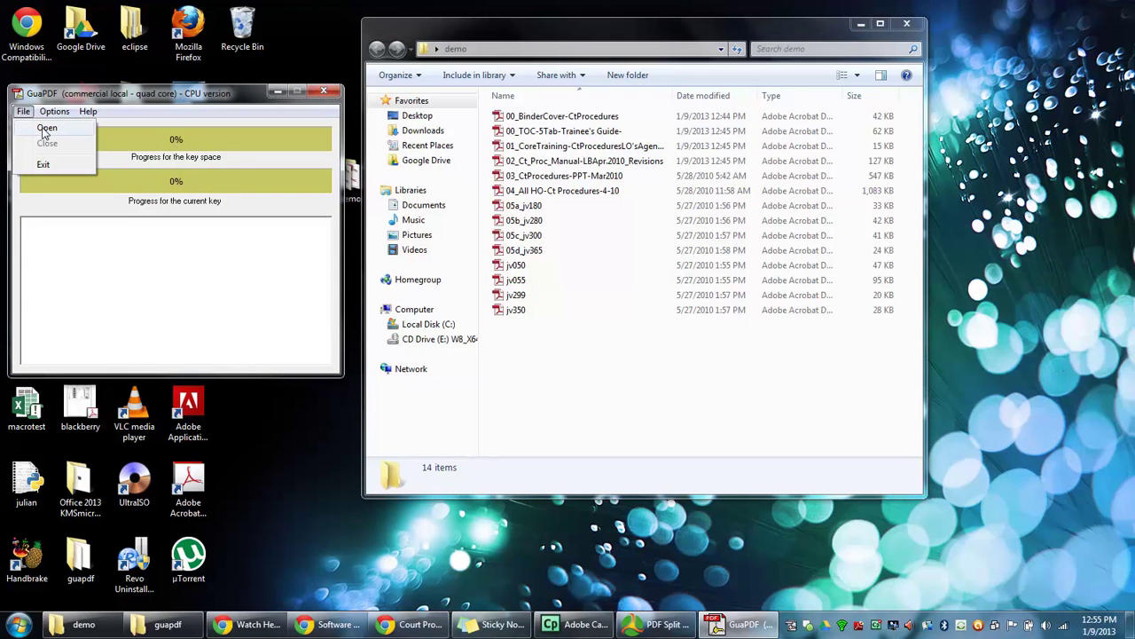
pyautogui.click(45, 128)
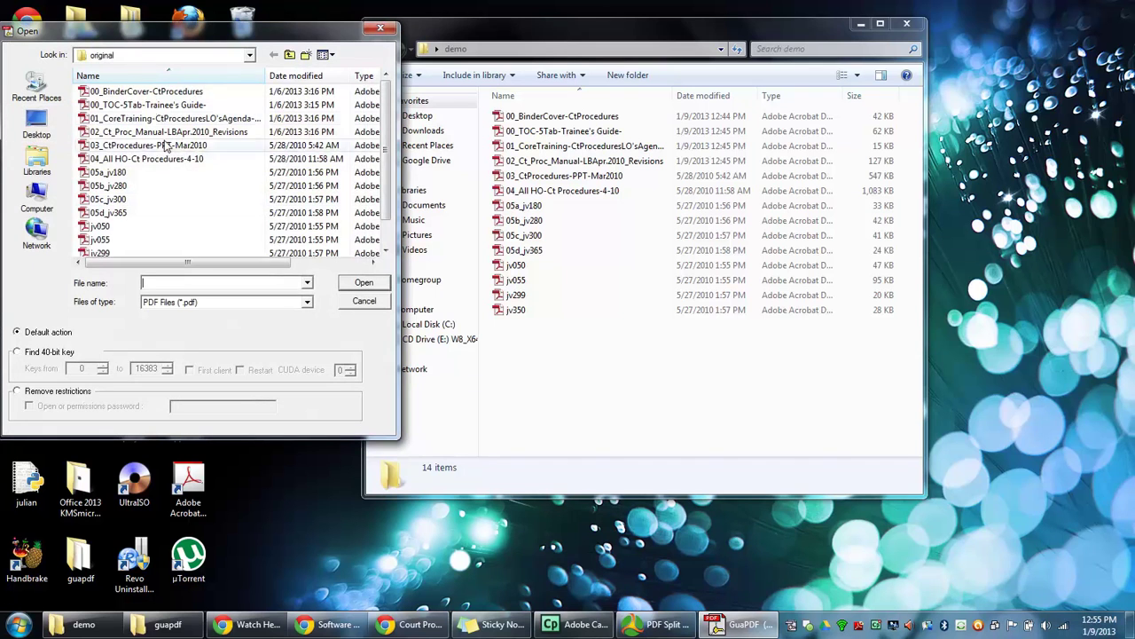
pyautogui.click(37, 124)
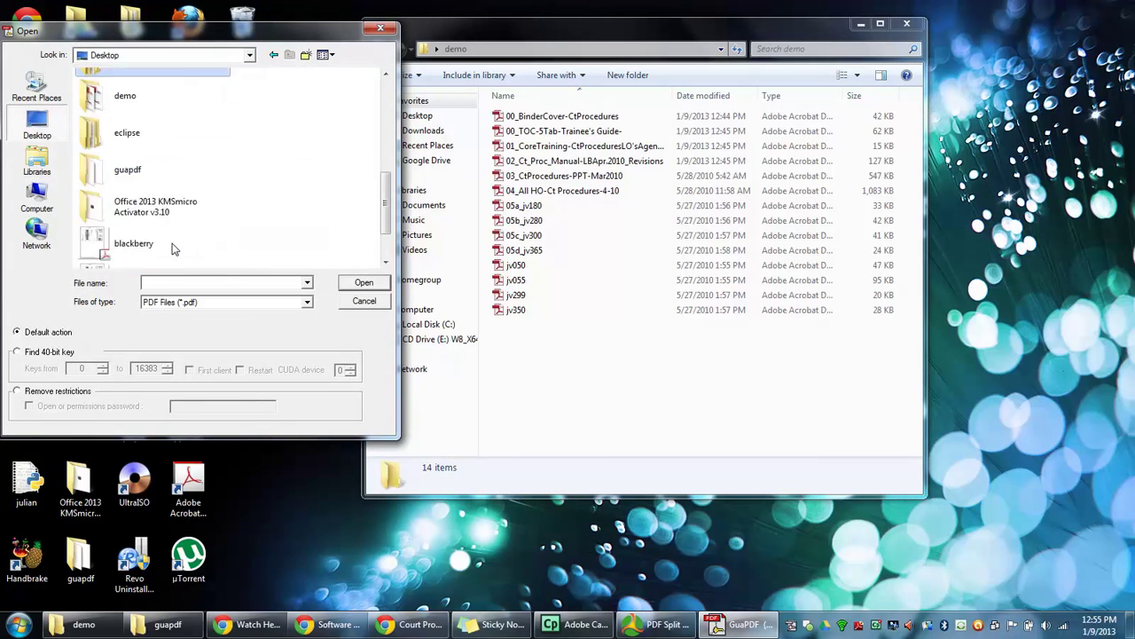
pyautogui.scroll(-3, 124, 177)
pyautogui.doubleClick(124, 121)
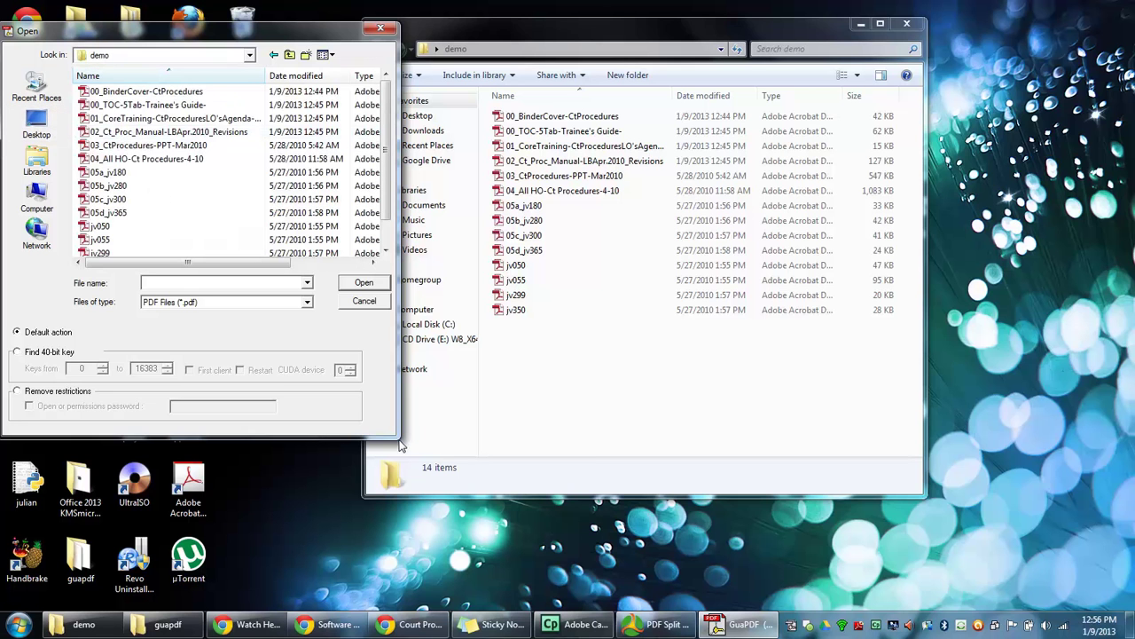
pyautogui.click(632, 623)
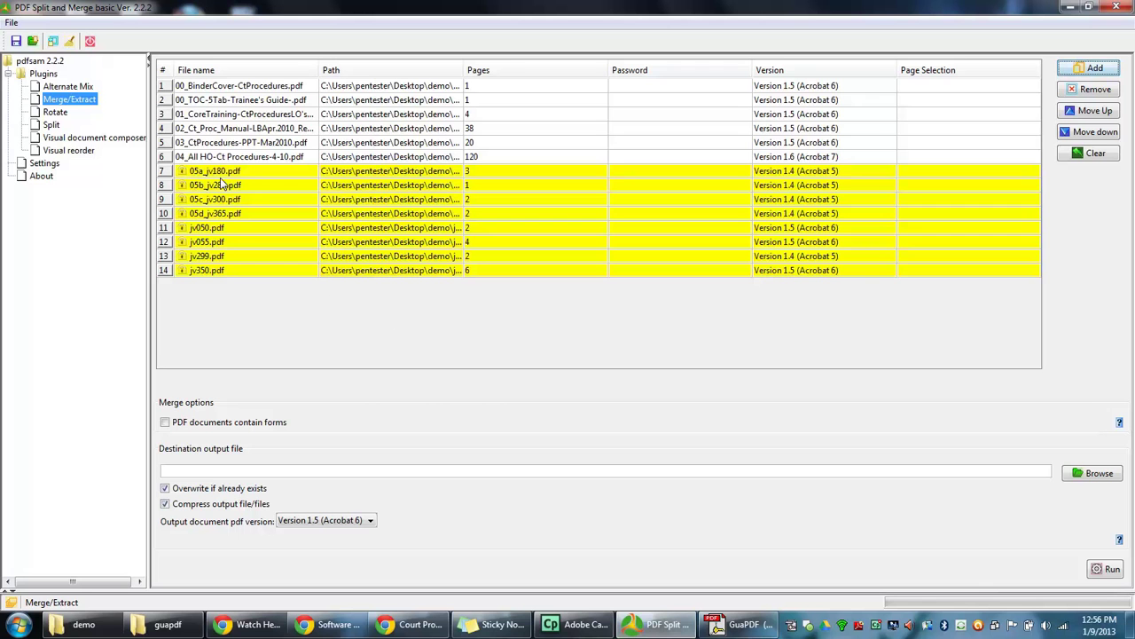
pyautogui.click(1070, 9)
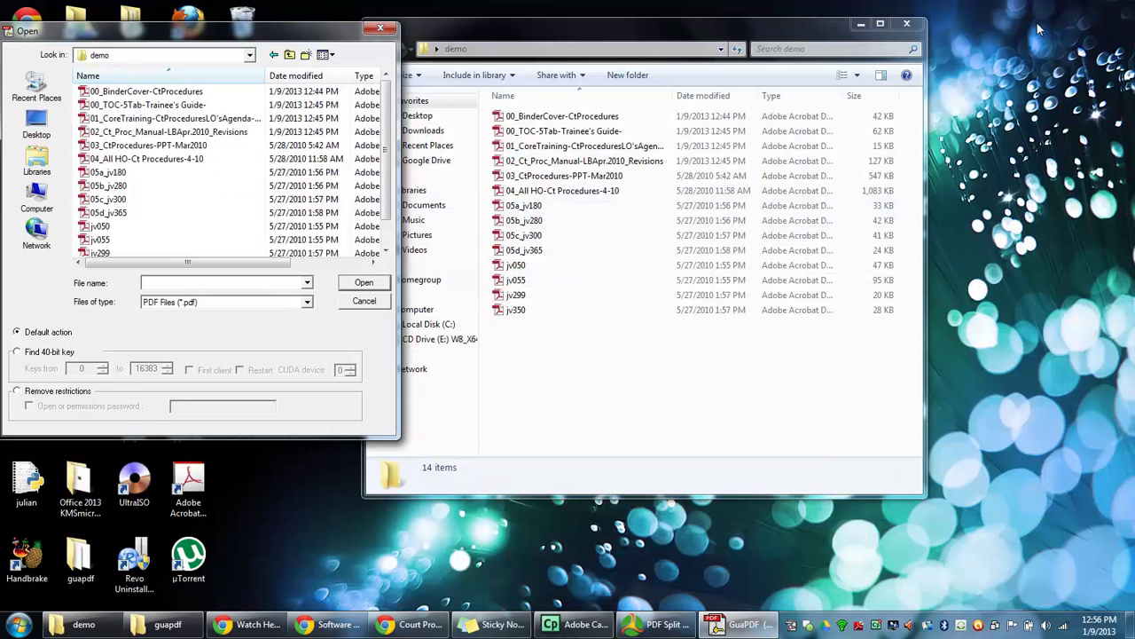
pyautogui.click(133, 172)
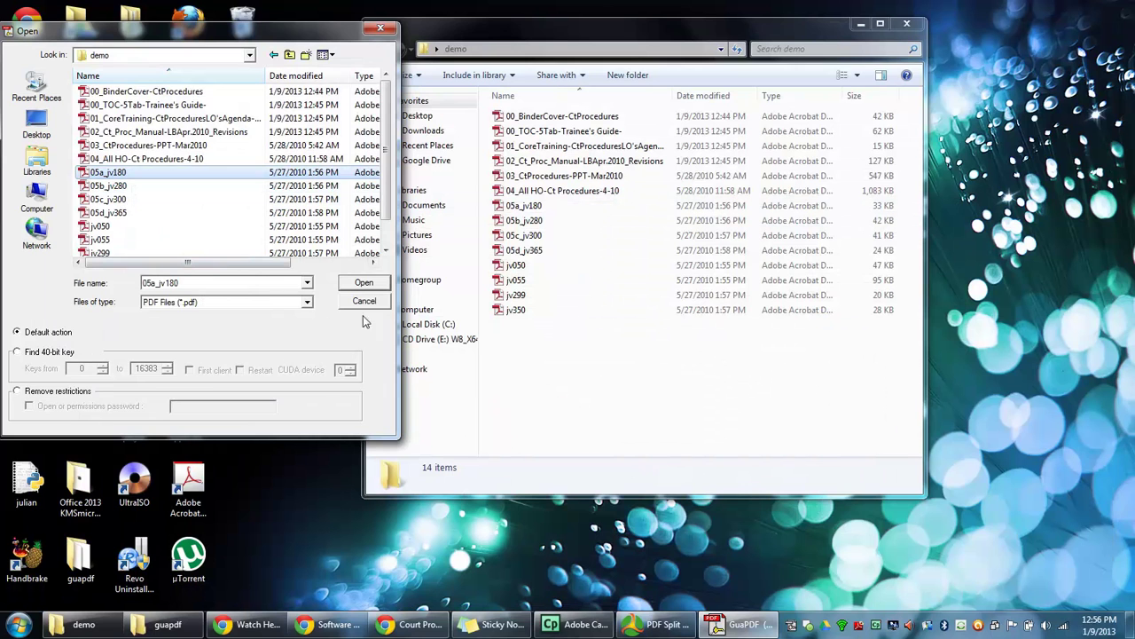
pyautogui.click(364, 283)
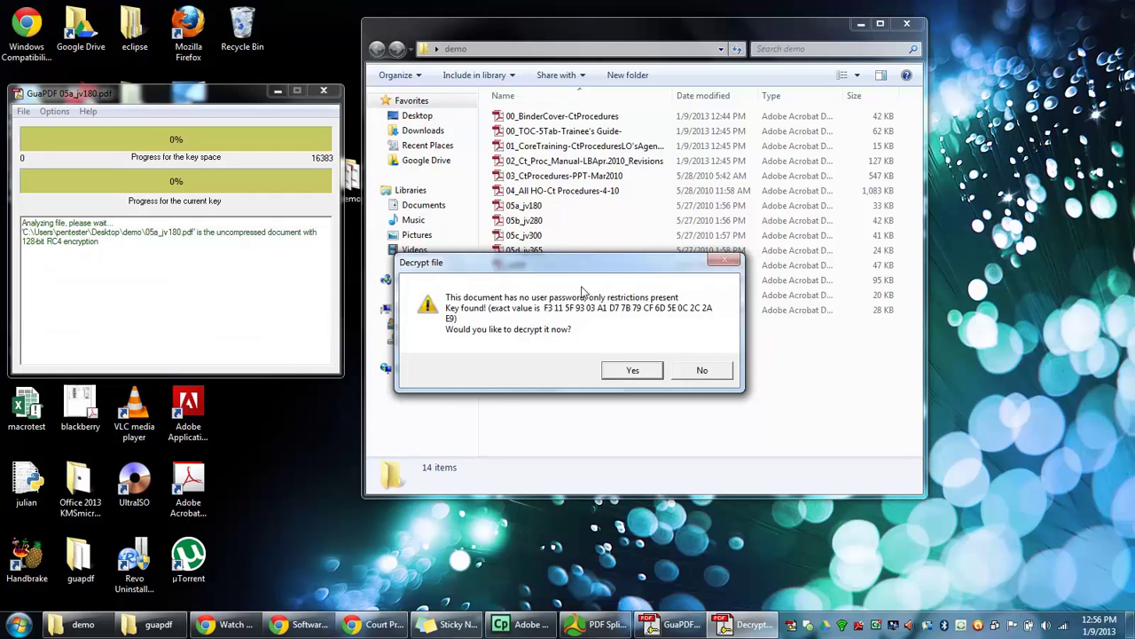
# - Accept decryption and save under the suggested name 05a_jv180.decrypted, yielding a 33 KB file
pyautogui.click(631, 372)
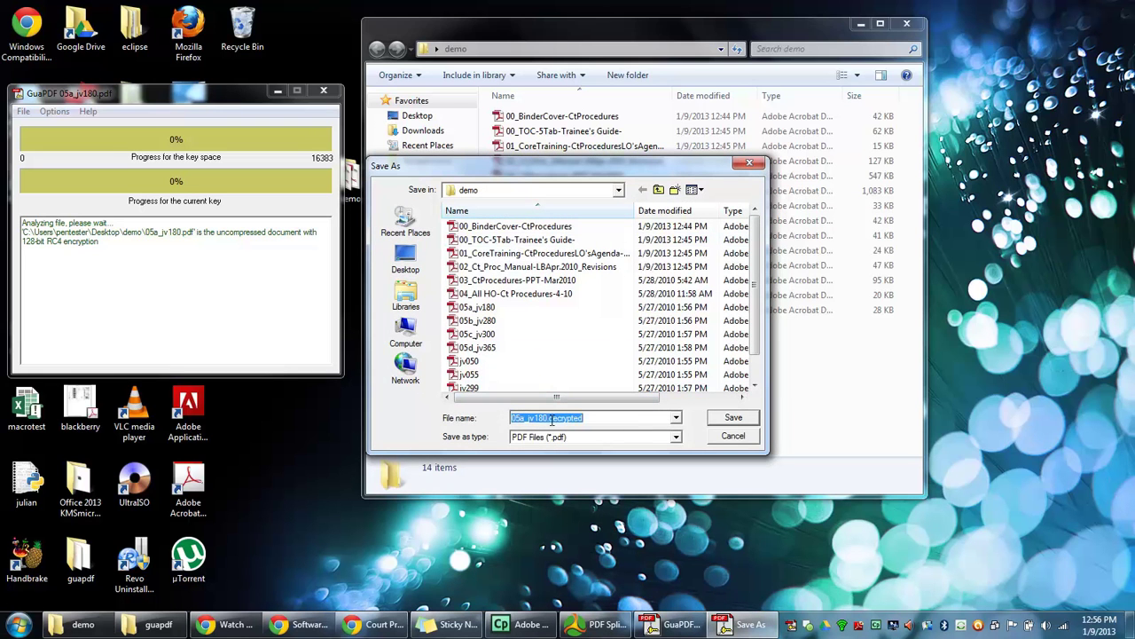
pyautogui.click(549, 417)
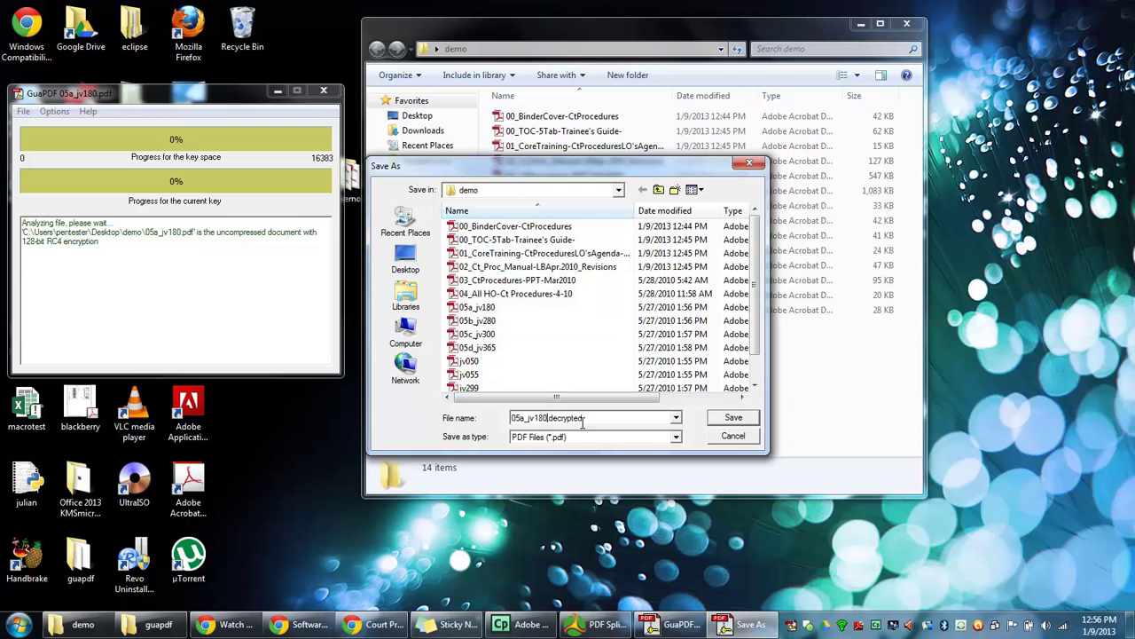
pyautogui.click(737, 422)
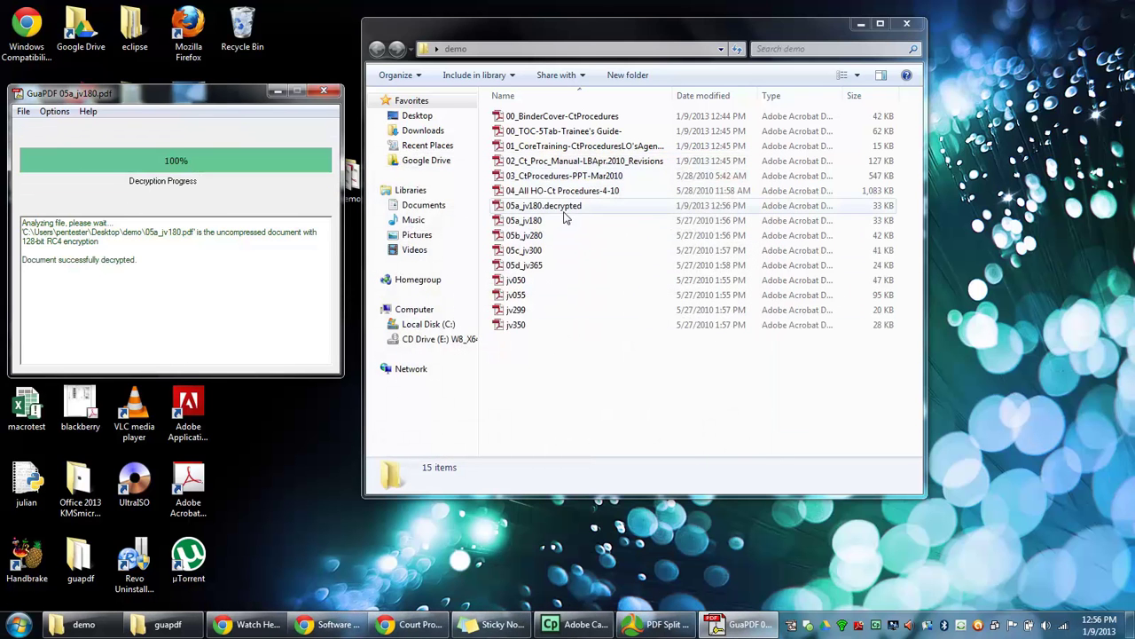
pyautogui.click(547, 208)
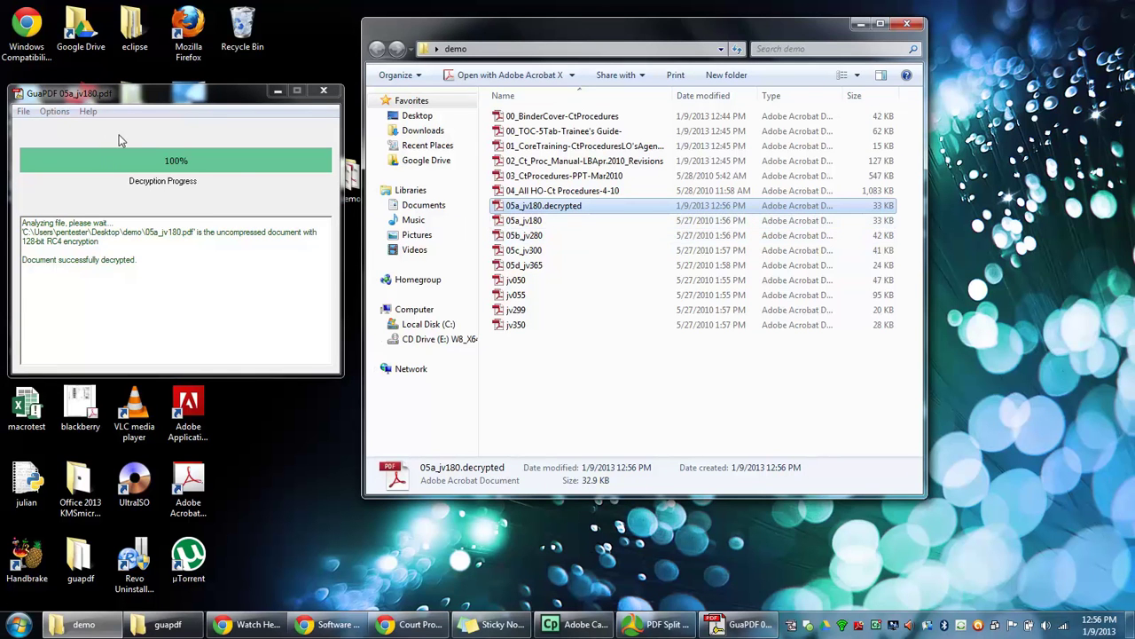
# - Load 05b_jv280 into GuaPDF, accept decryption, and save the 42 KB 05b_jv280.decrypted copy
pyautogui.click(657, 625)
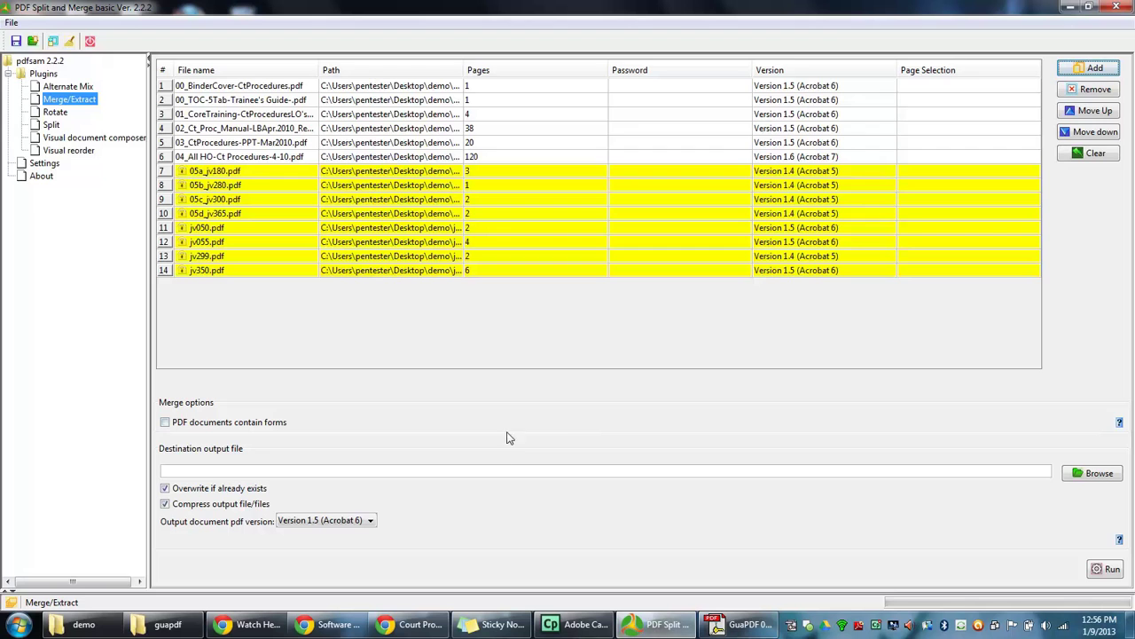
pyautogui.click(656, 624)
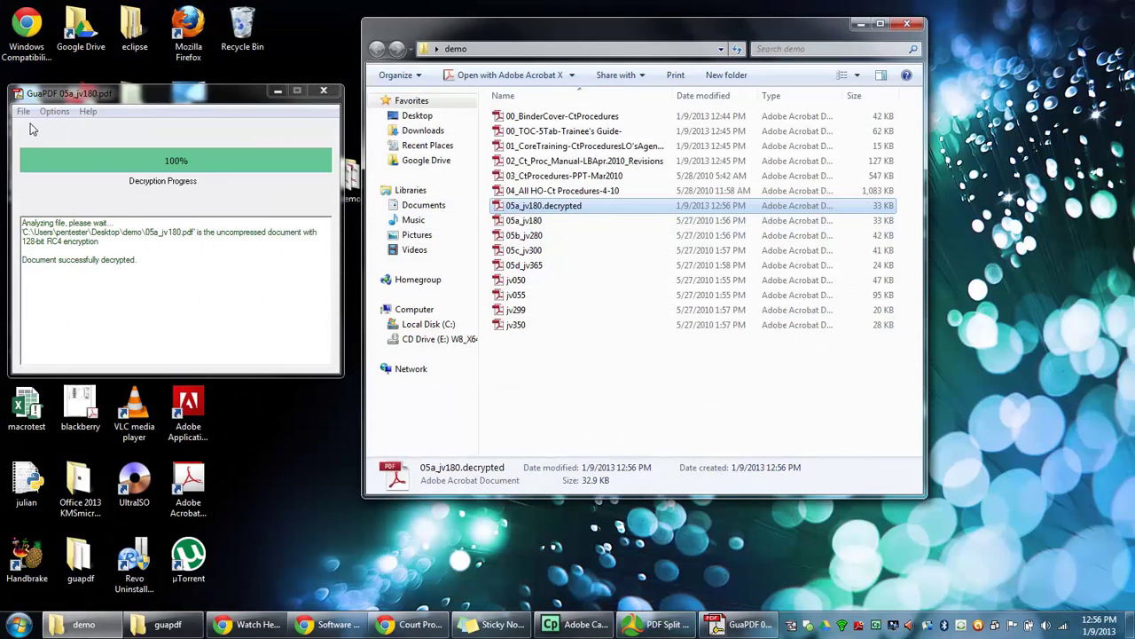
pyautogui.click(24, 112)
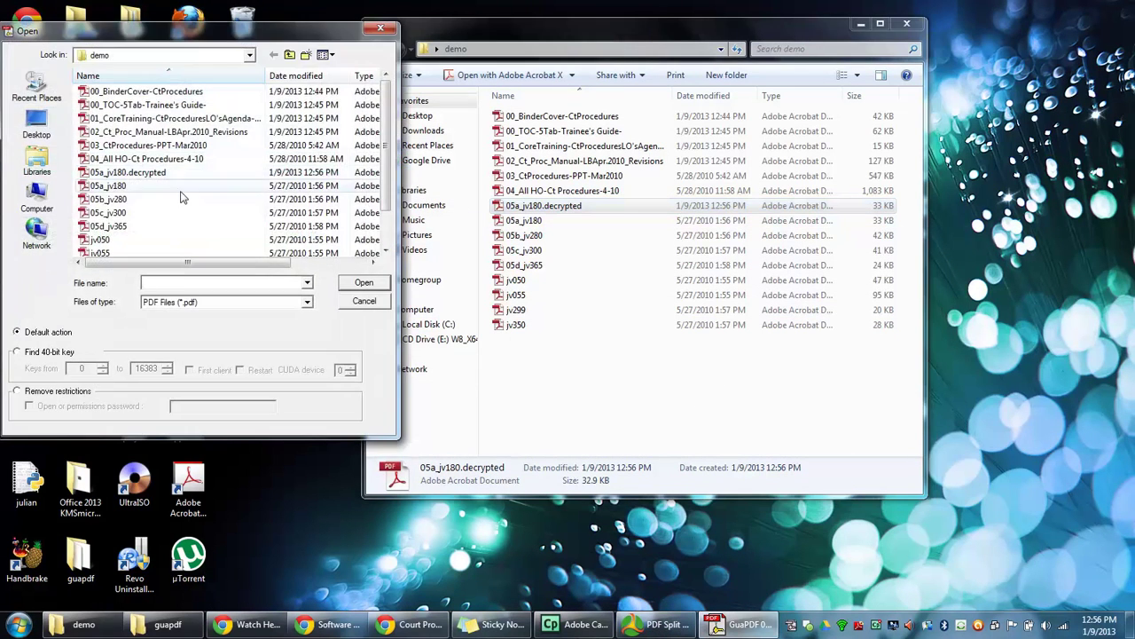
pyautogui.click(120, 199)
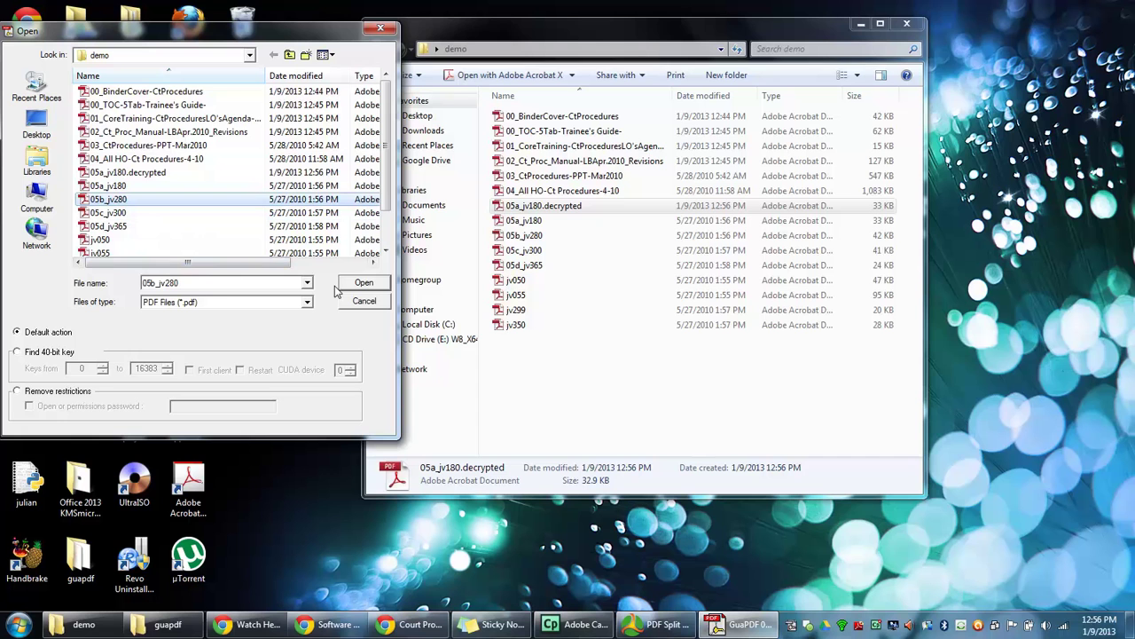
pyautogui.scroll(-1, 137, 244)
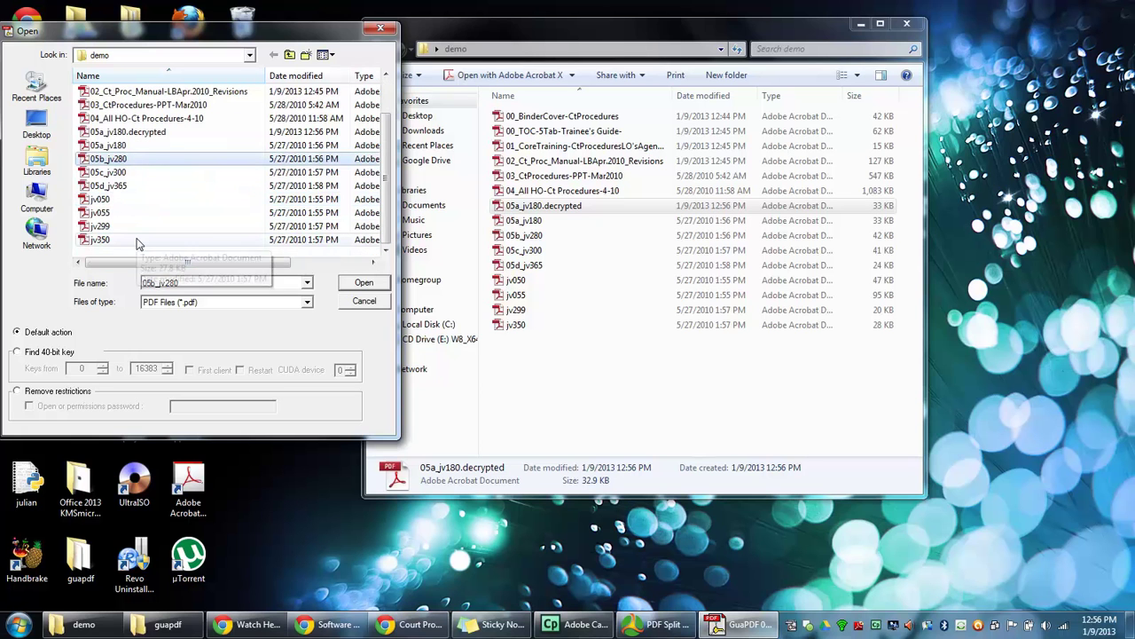
pyautogui.click(137, 242)
pyautogui.click(107, 159)
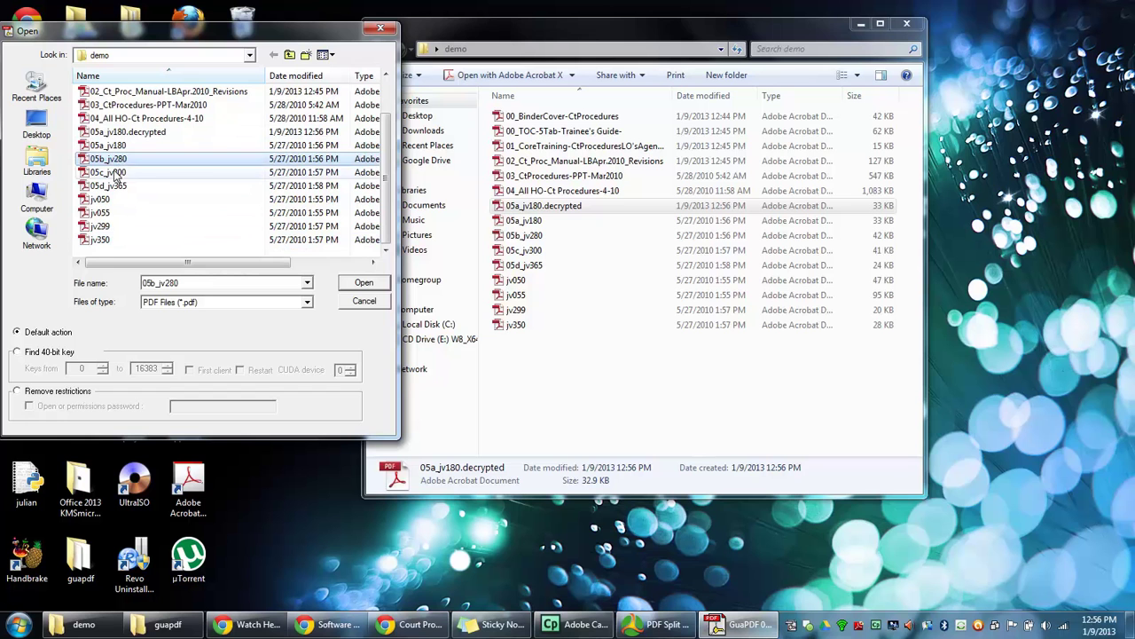
pyautogui.click(359, 284)
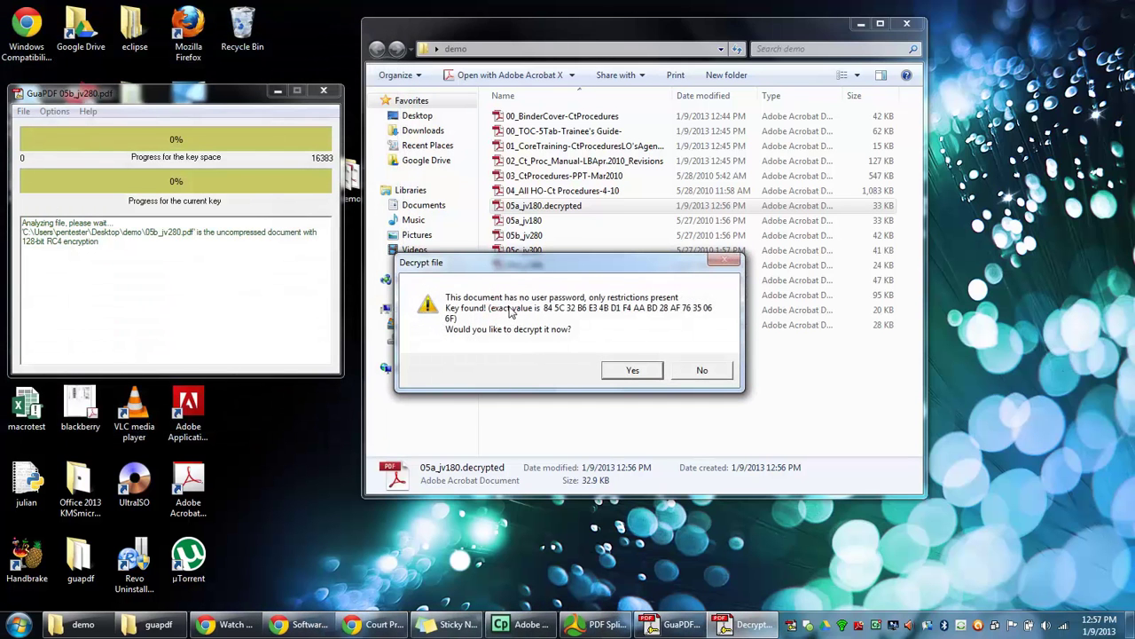
pyautogui.click(632, 370)
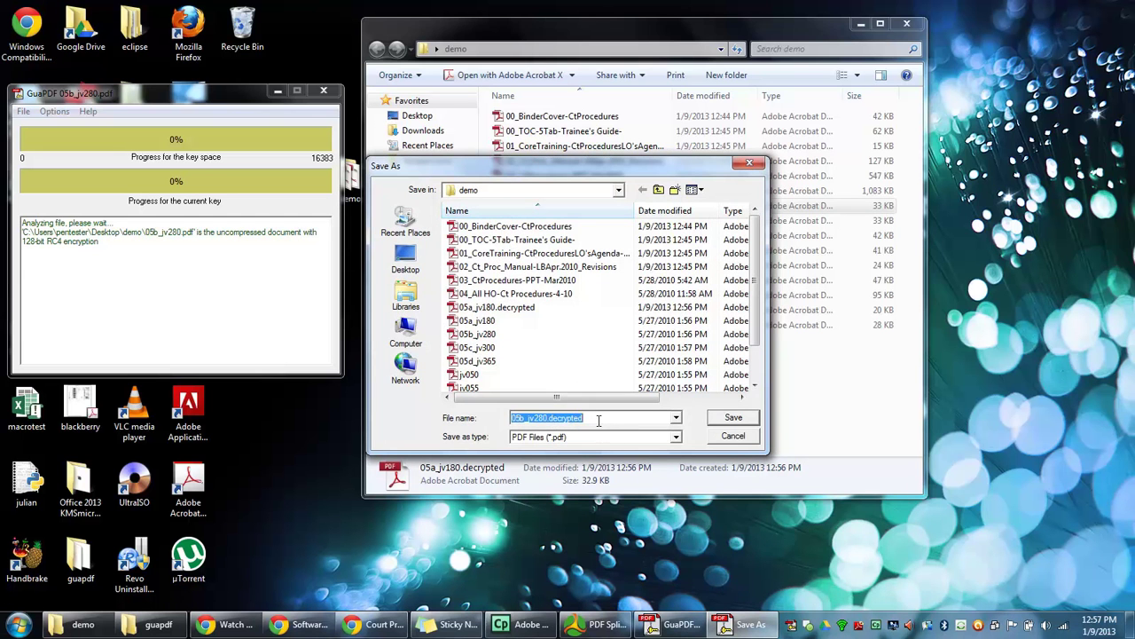
pyautogui.click(723, 418)
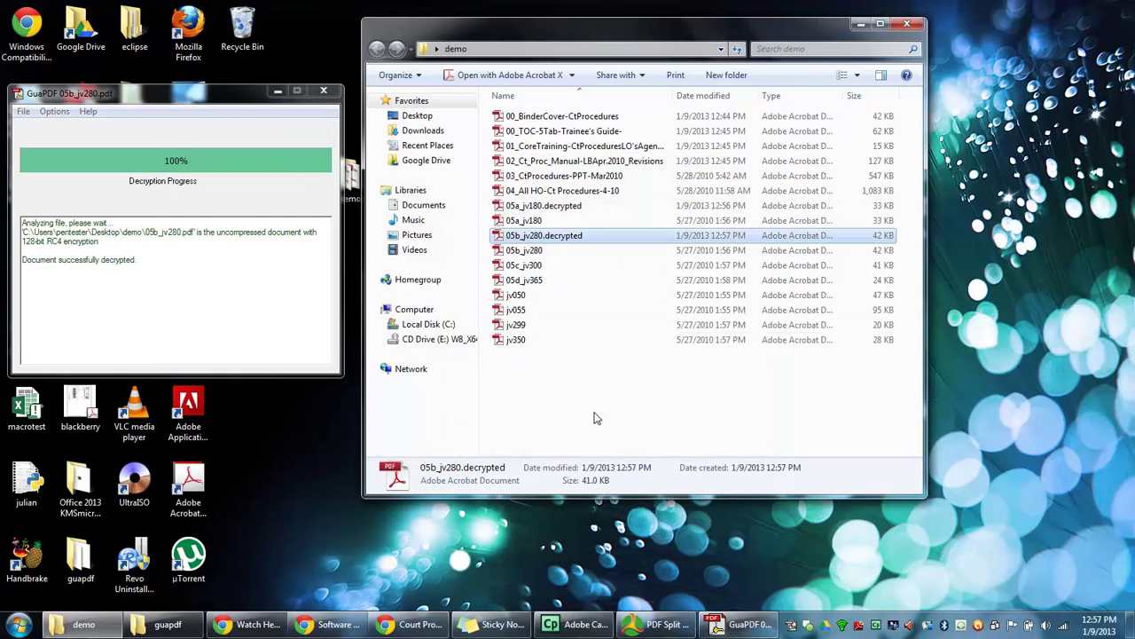
# - Open 05c_jv300 in GuaPDF, decrypt it, and save the 41 KB 05c_jv300.decrypted copy
pyautogui.click(546, 252)
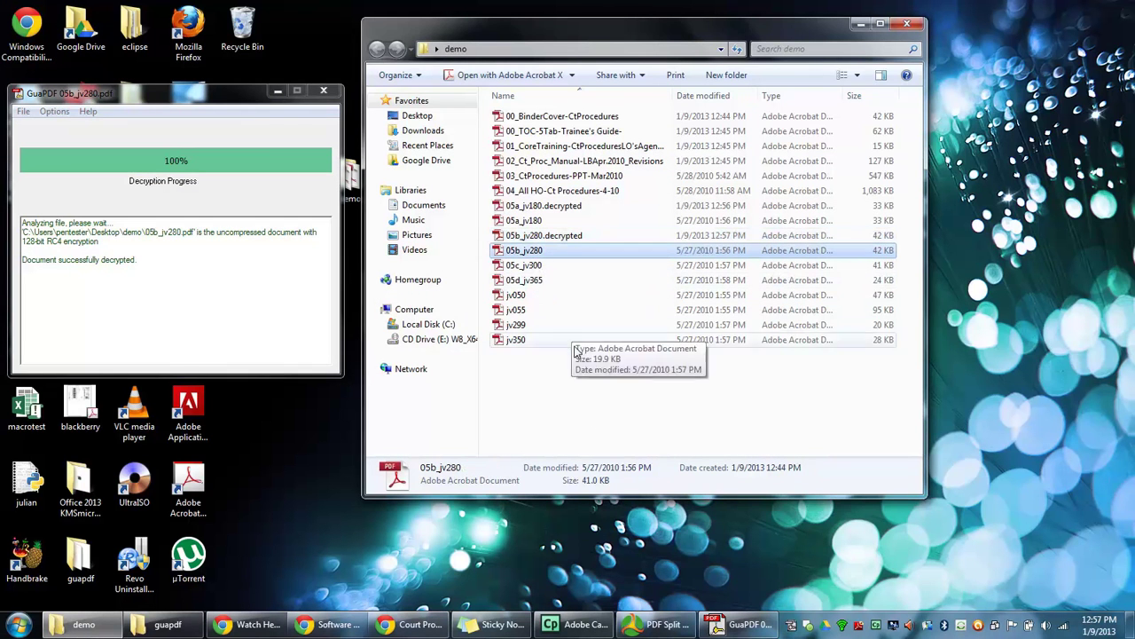
pyautogui.click(24, 113)
pyautogui.click(35, 129)
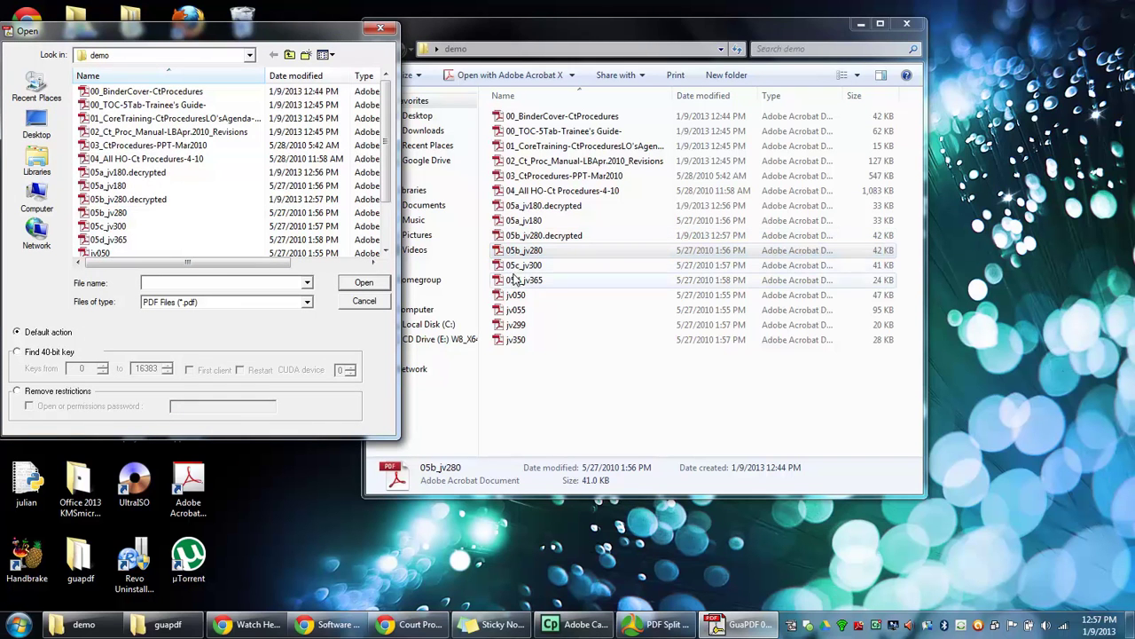
pyautogui.click(121, 229)
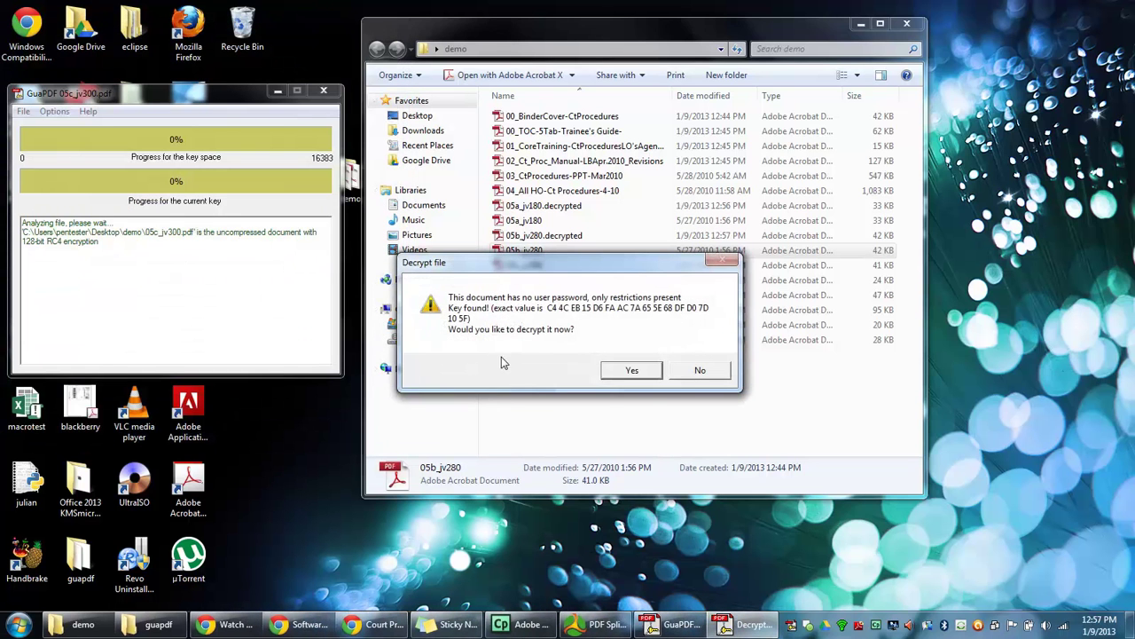
pyautogui.click(629, 370)
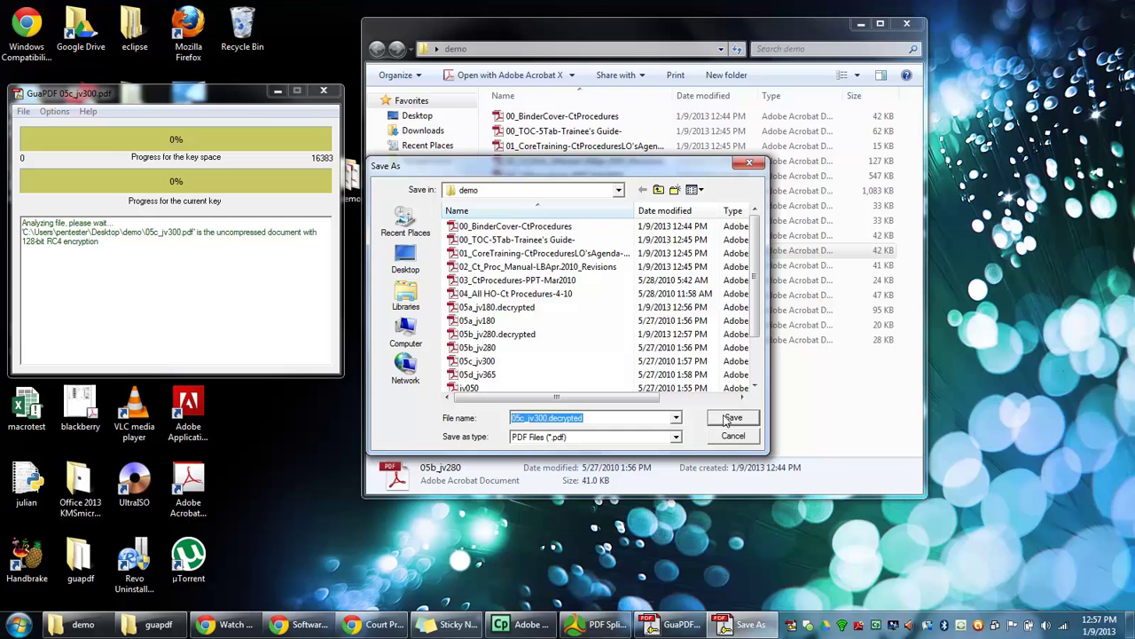
pyautogui.click(730, 420)
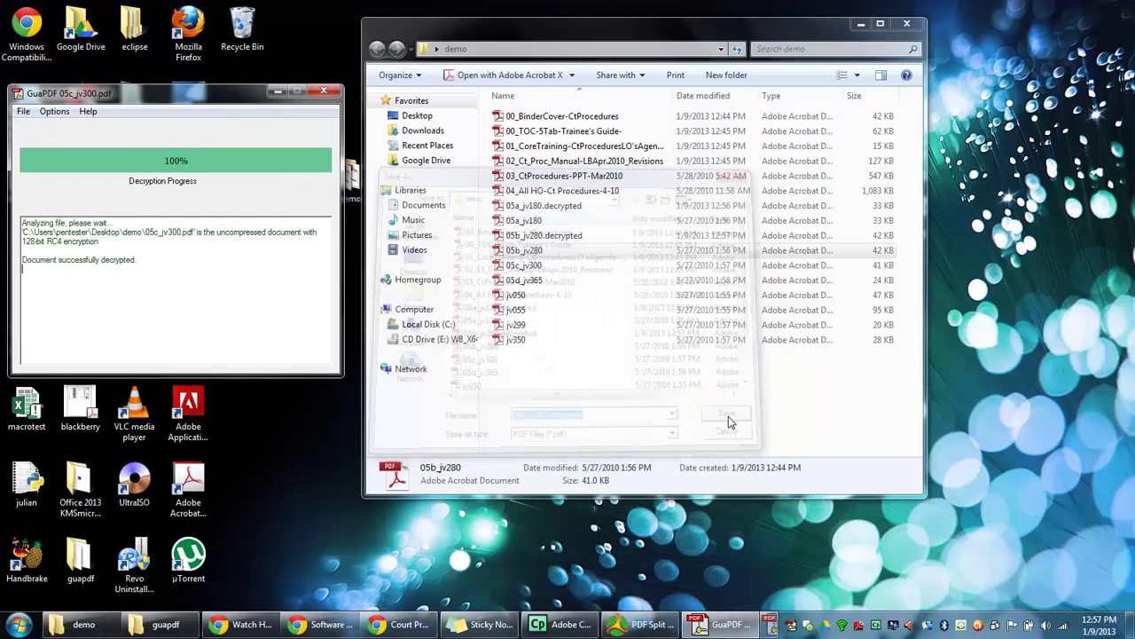
pyautogui.click(552, 268)
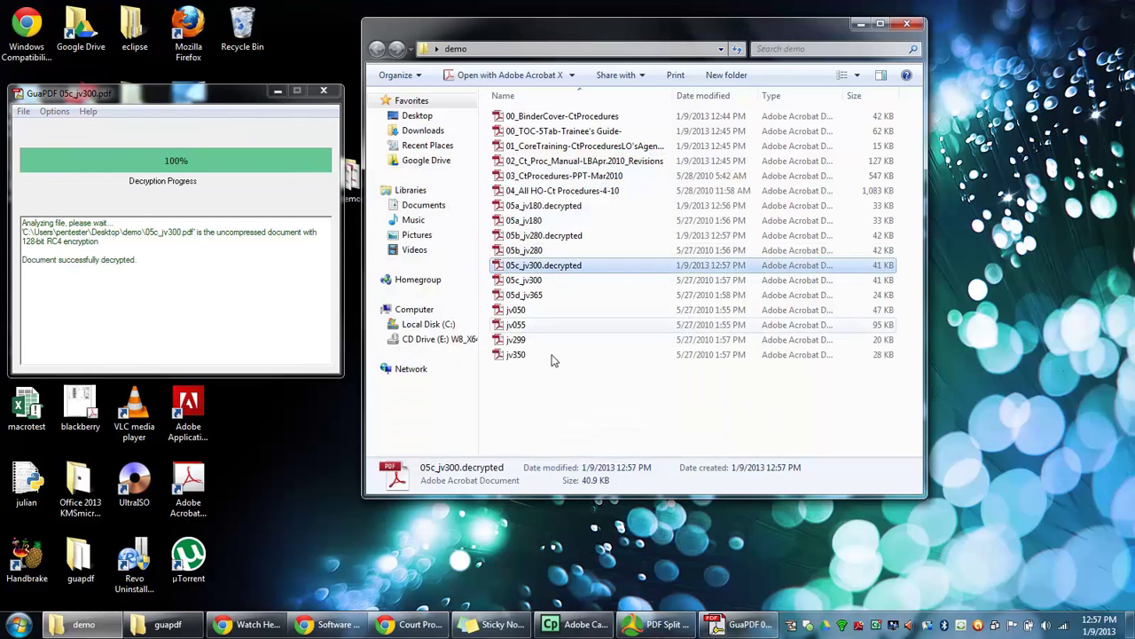